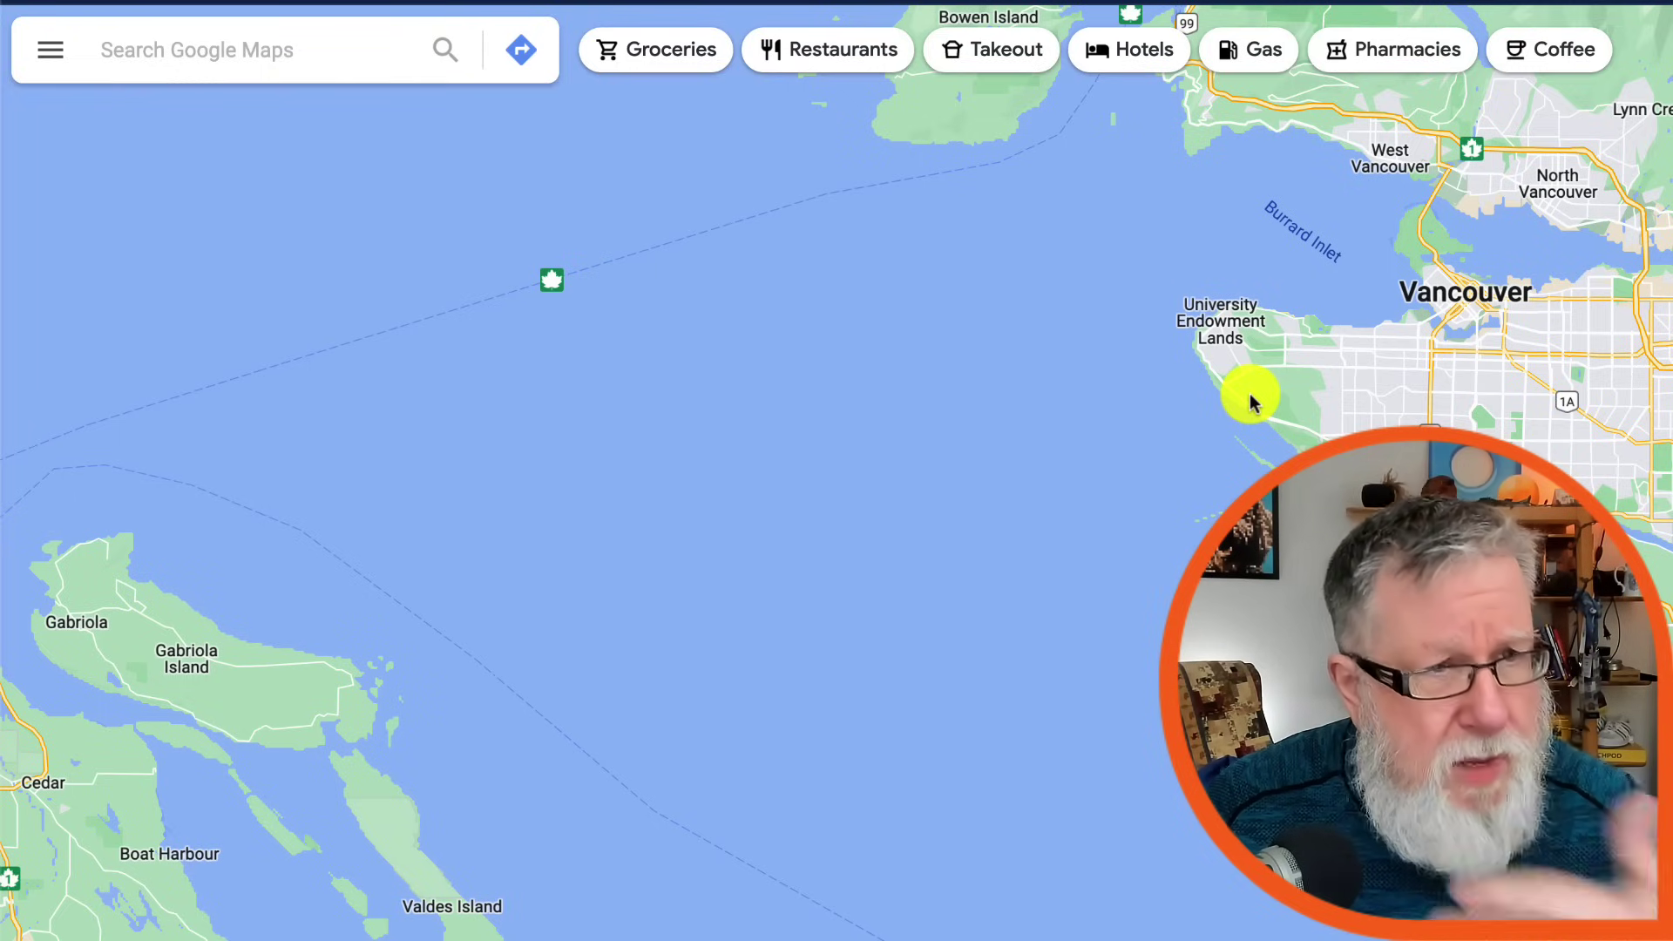
- Open the driving directions panel and center the map on Vancouver
click(521, 50)
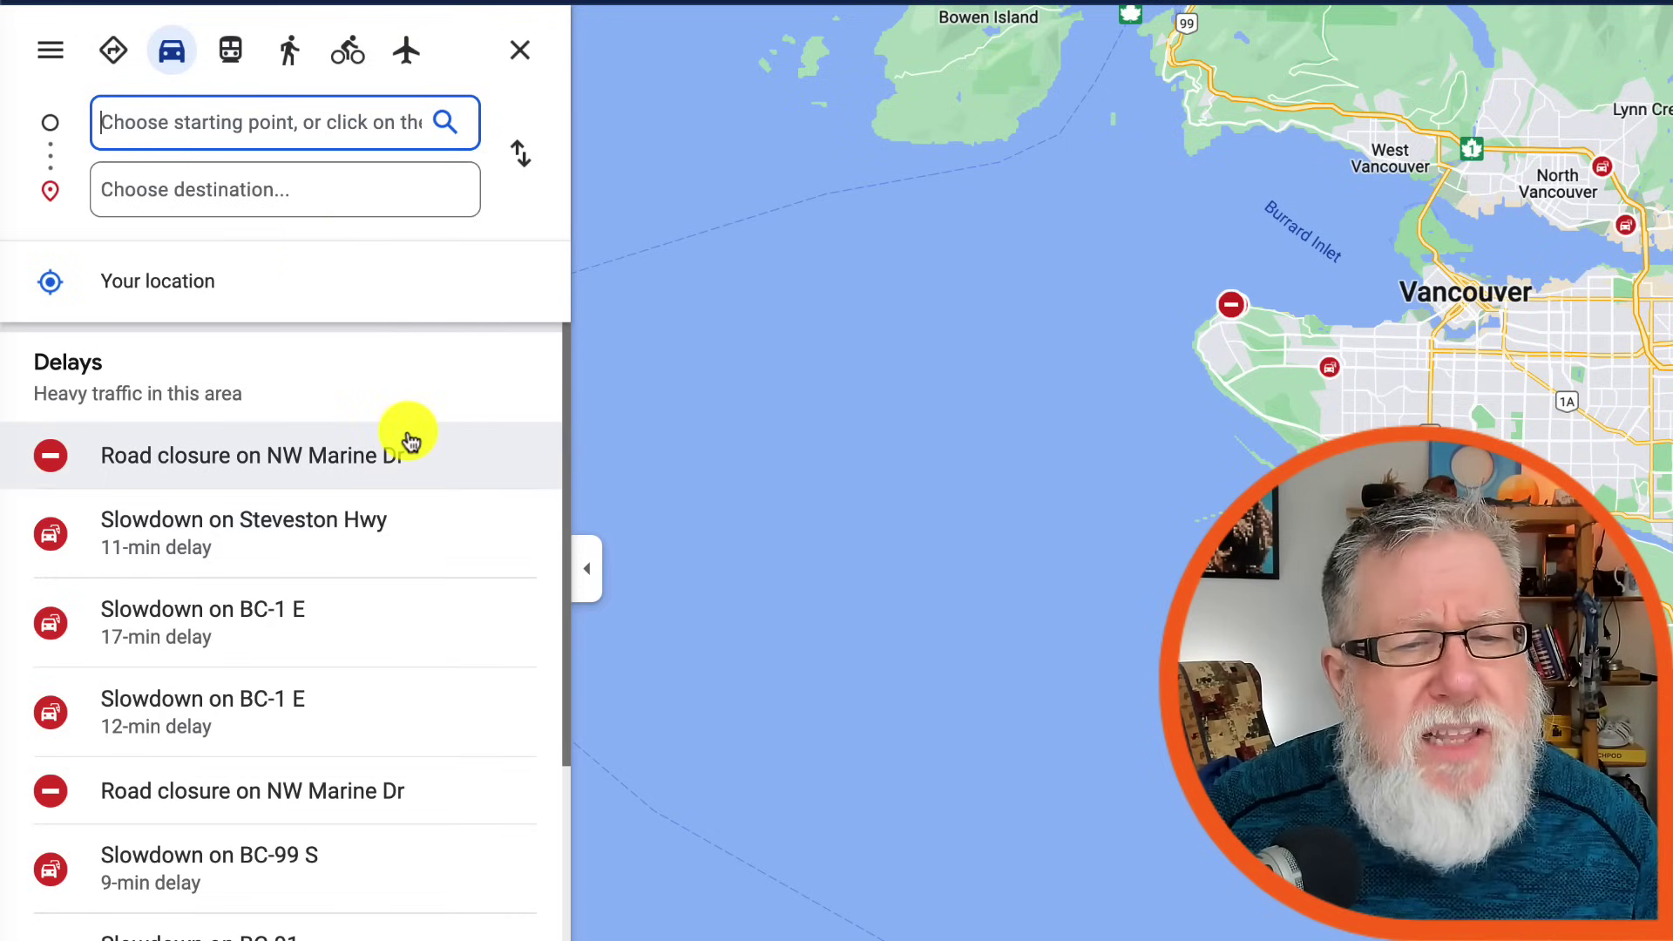
scroll(405, 436, down, 1)
scroll(400, 530, down, 4)
scroll(400, 531, up, 5)
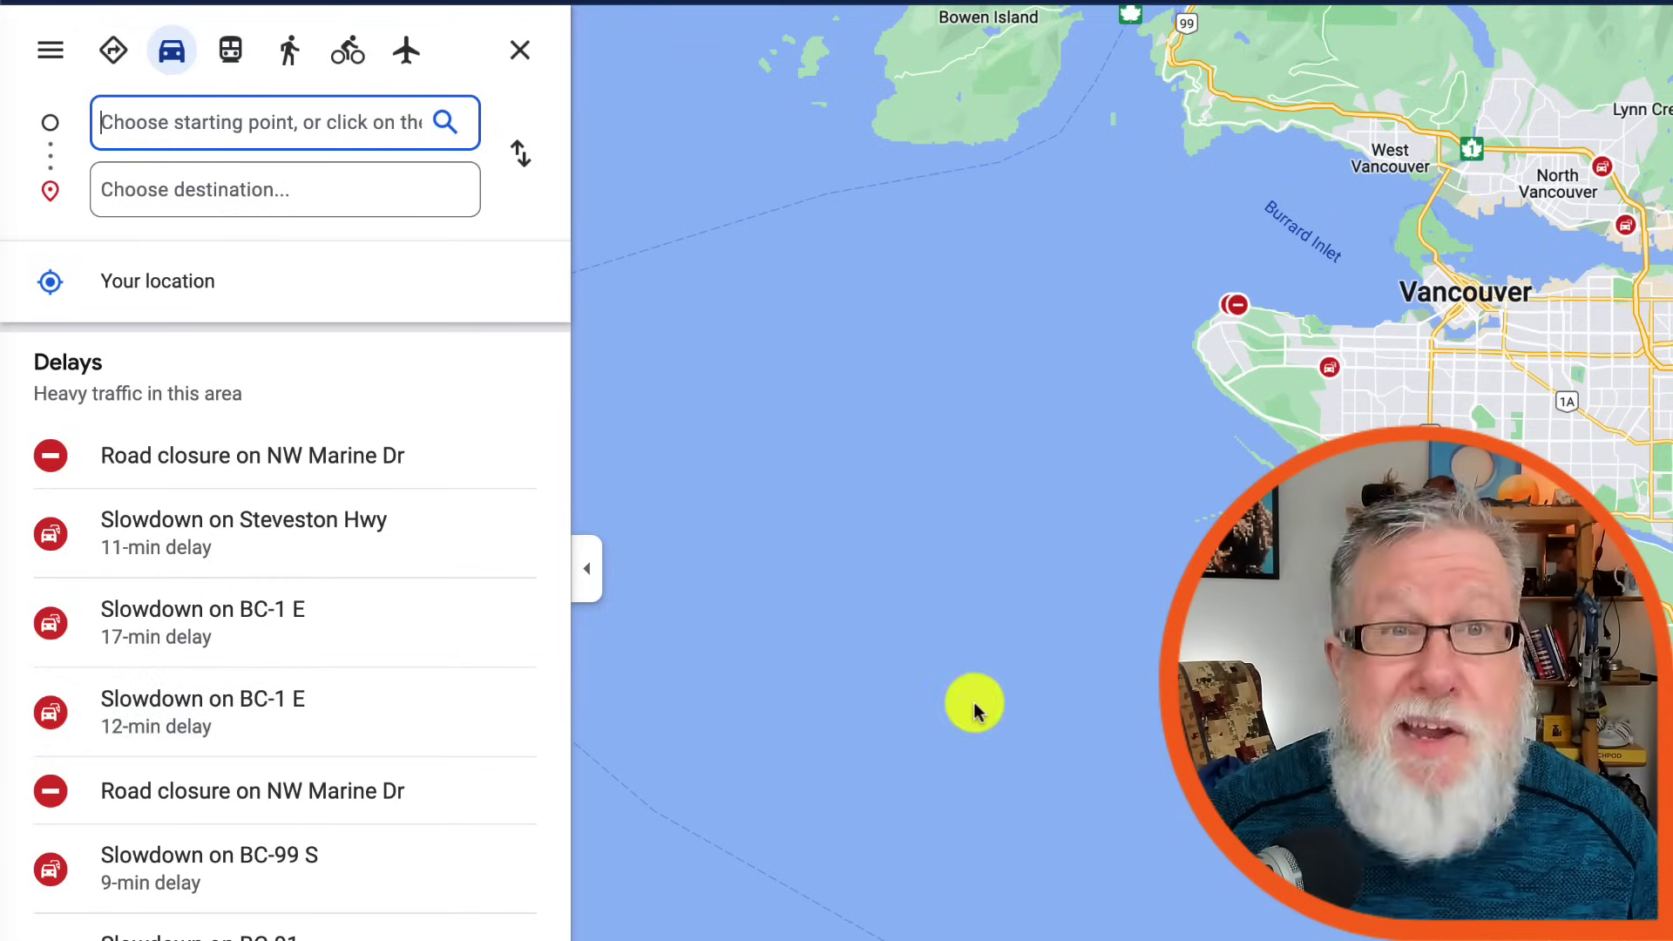
scroll(970, 703, up, 3)
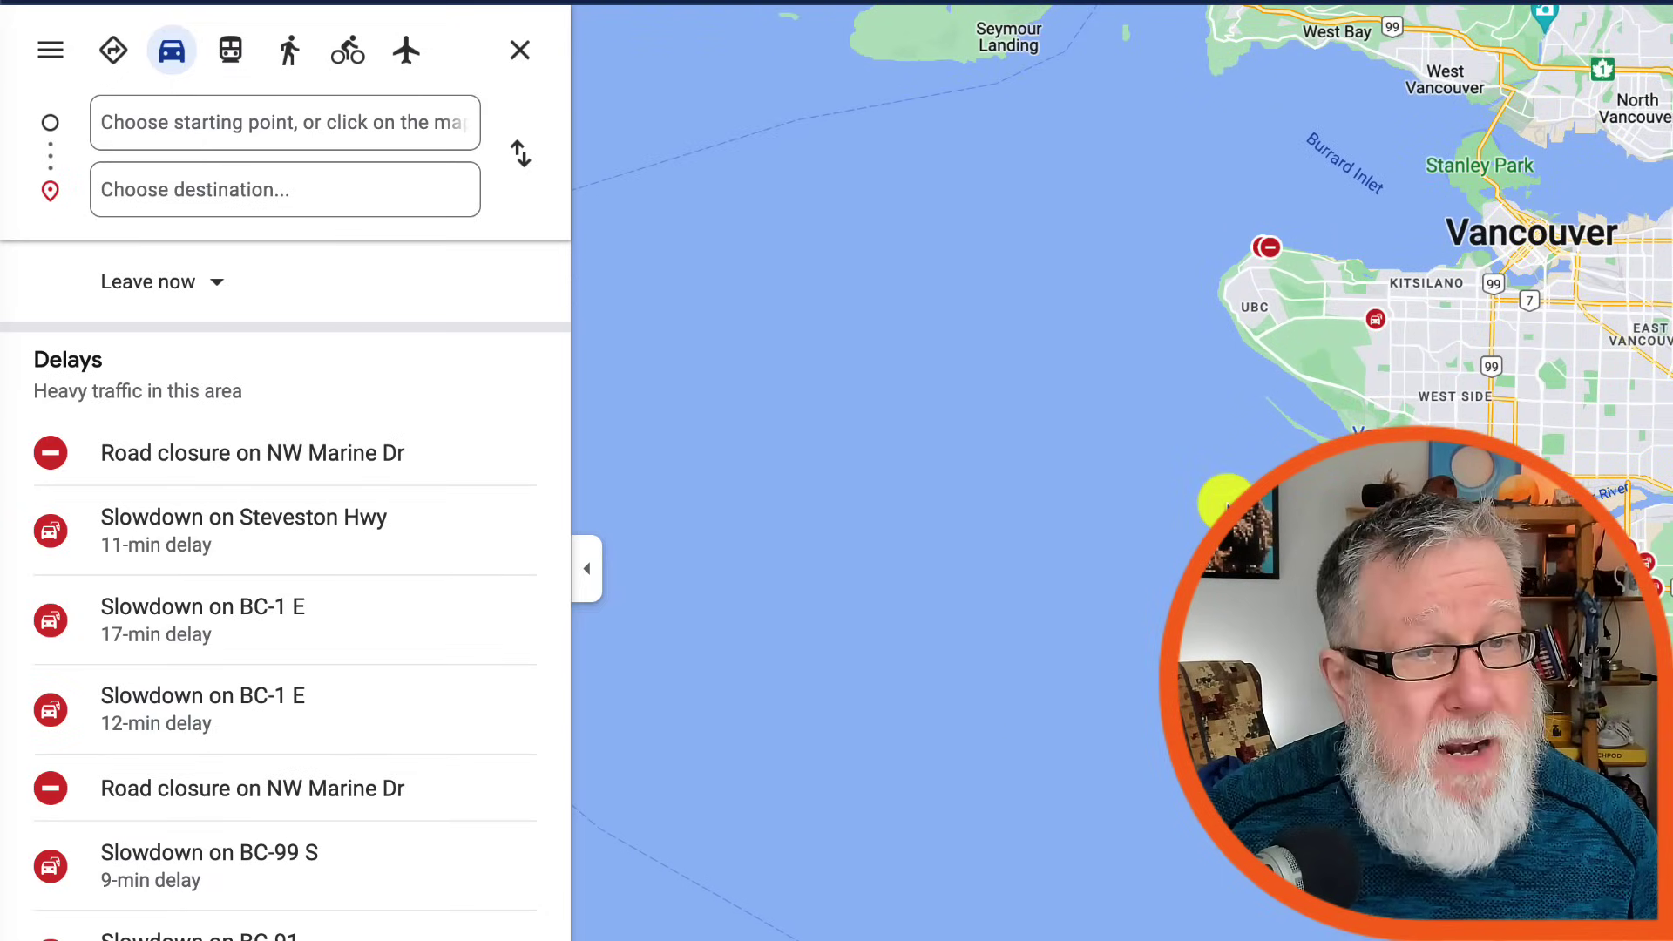
drag(1245, 501, 922, 601)
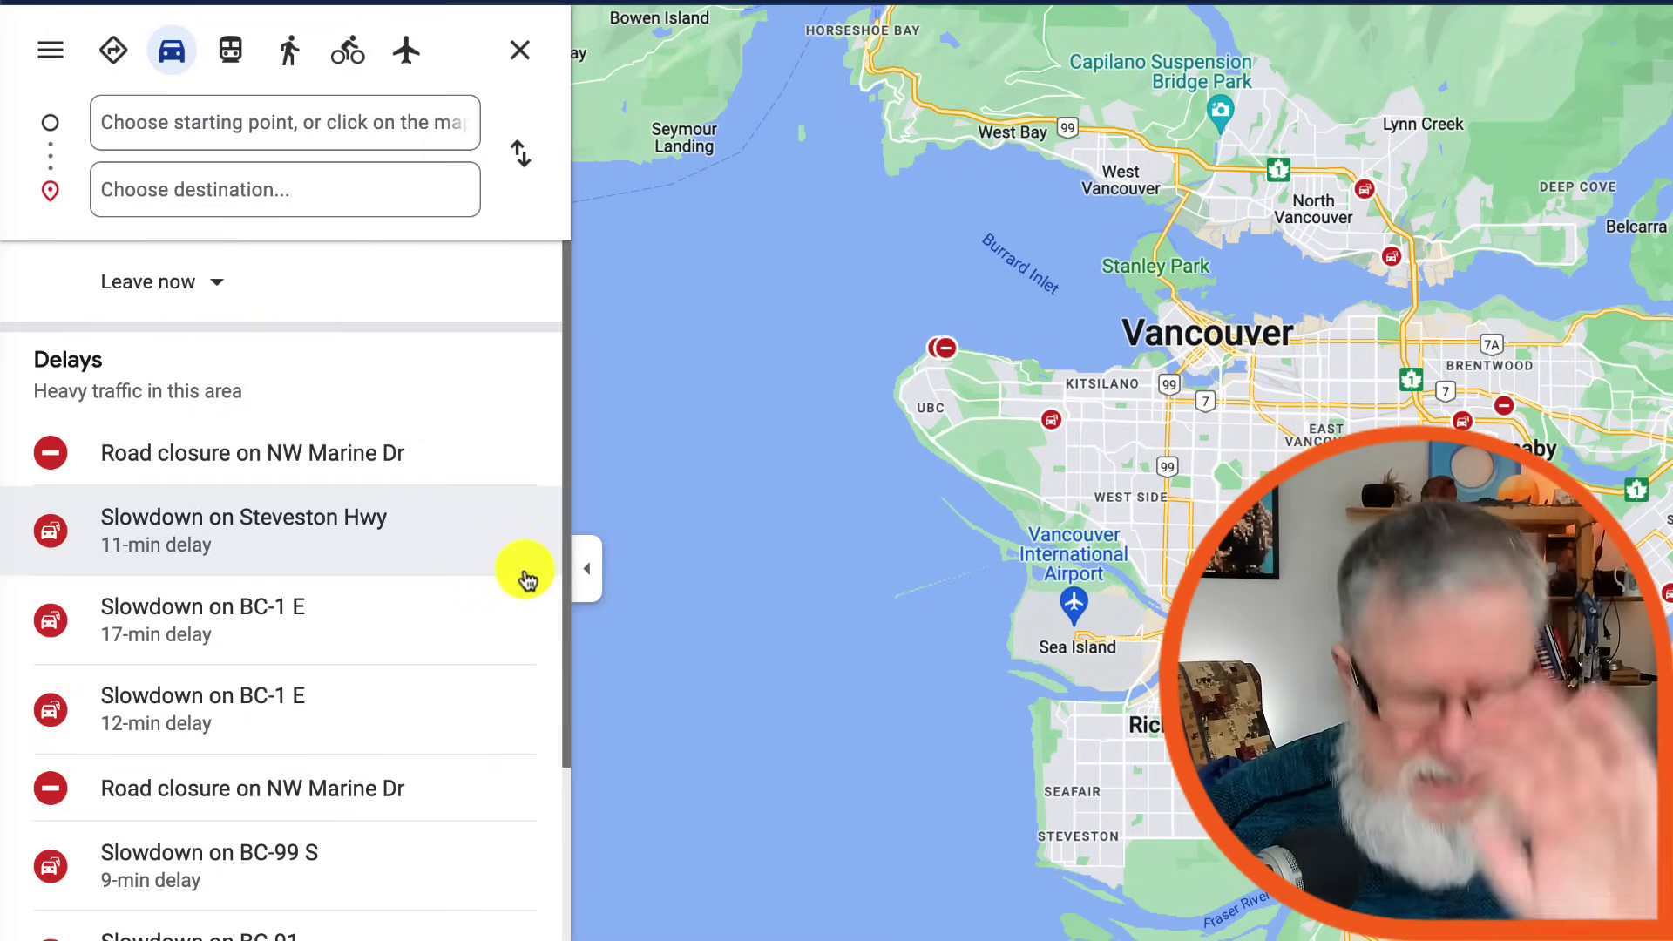
- Route from BC Place to Metrotown, Burnaby, fastest via BC-1A/BC-99A S at 29 min
click(228, 121)
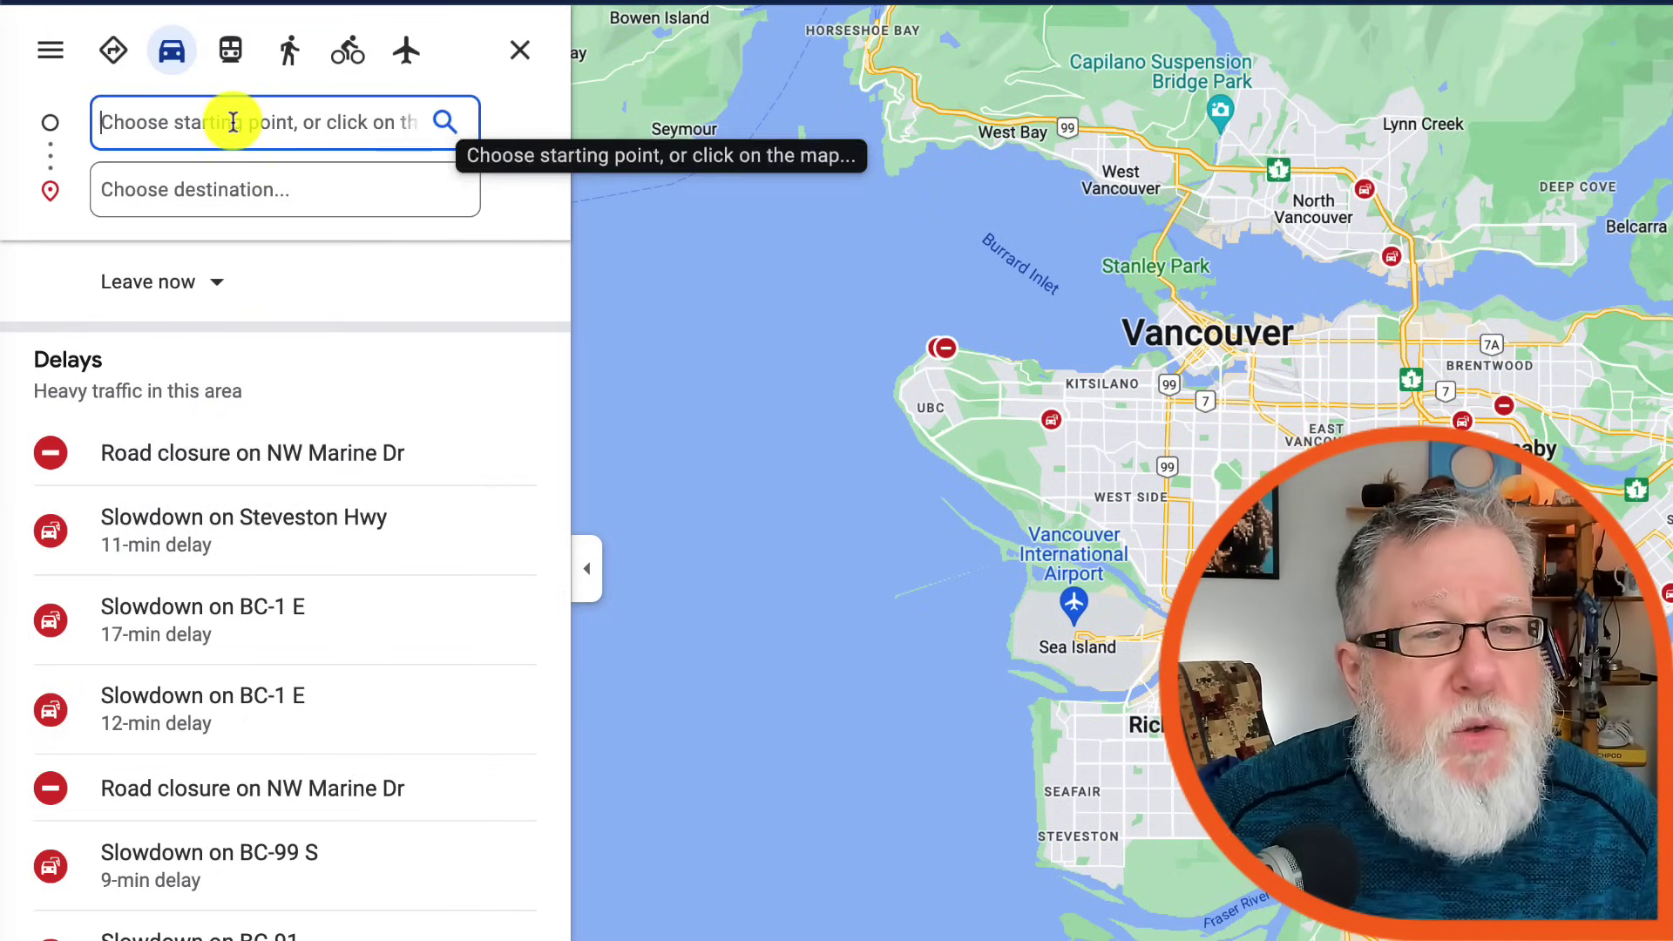
text(Bc)
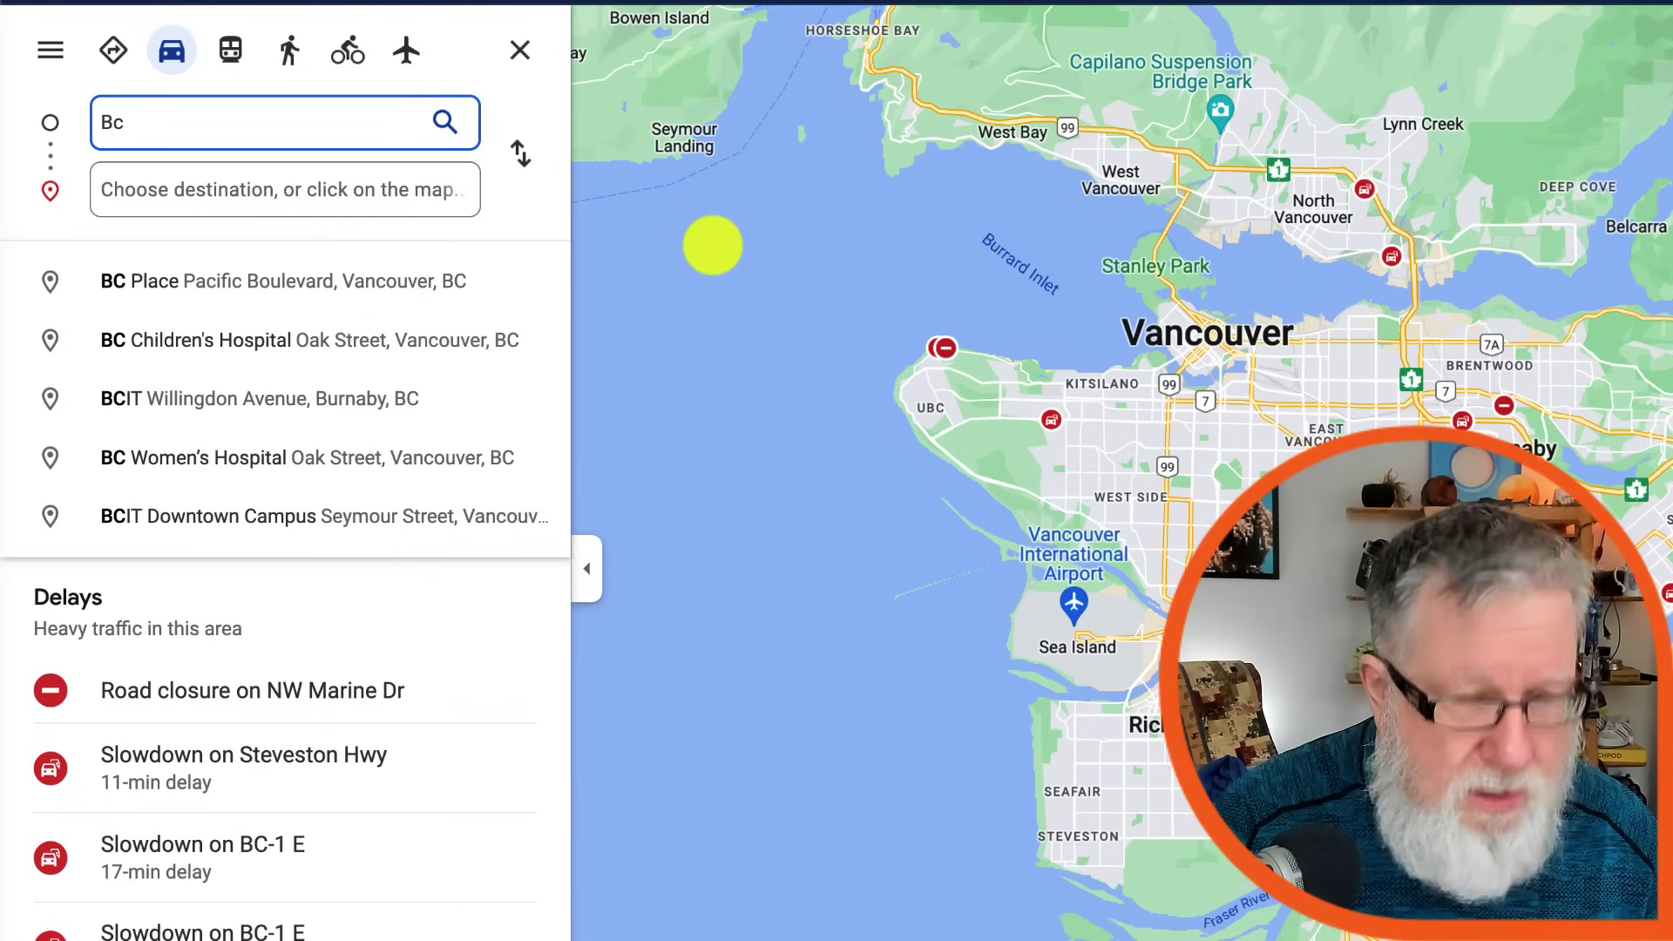
click(356, 296)
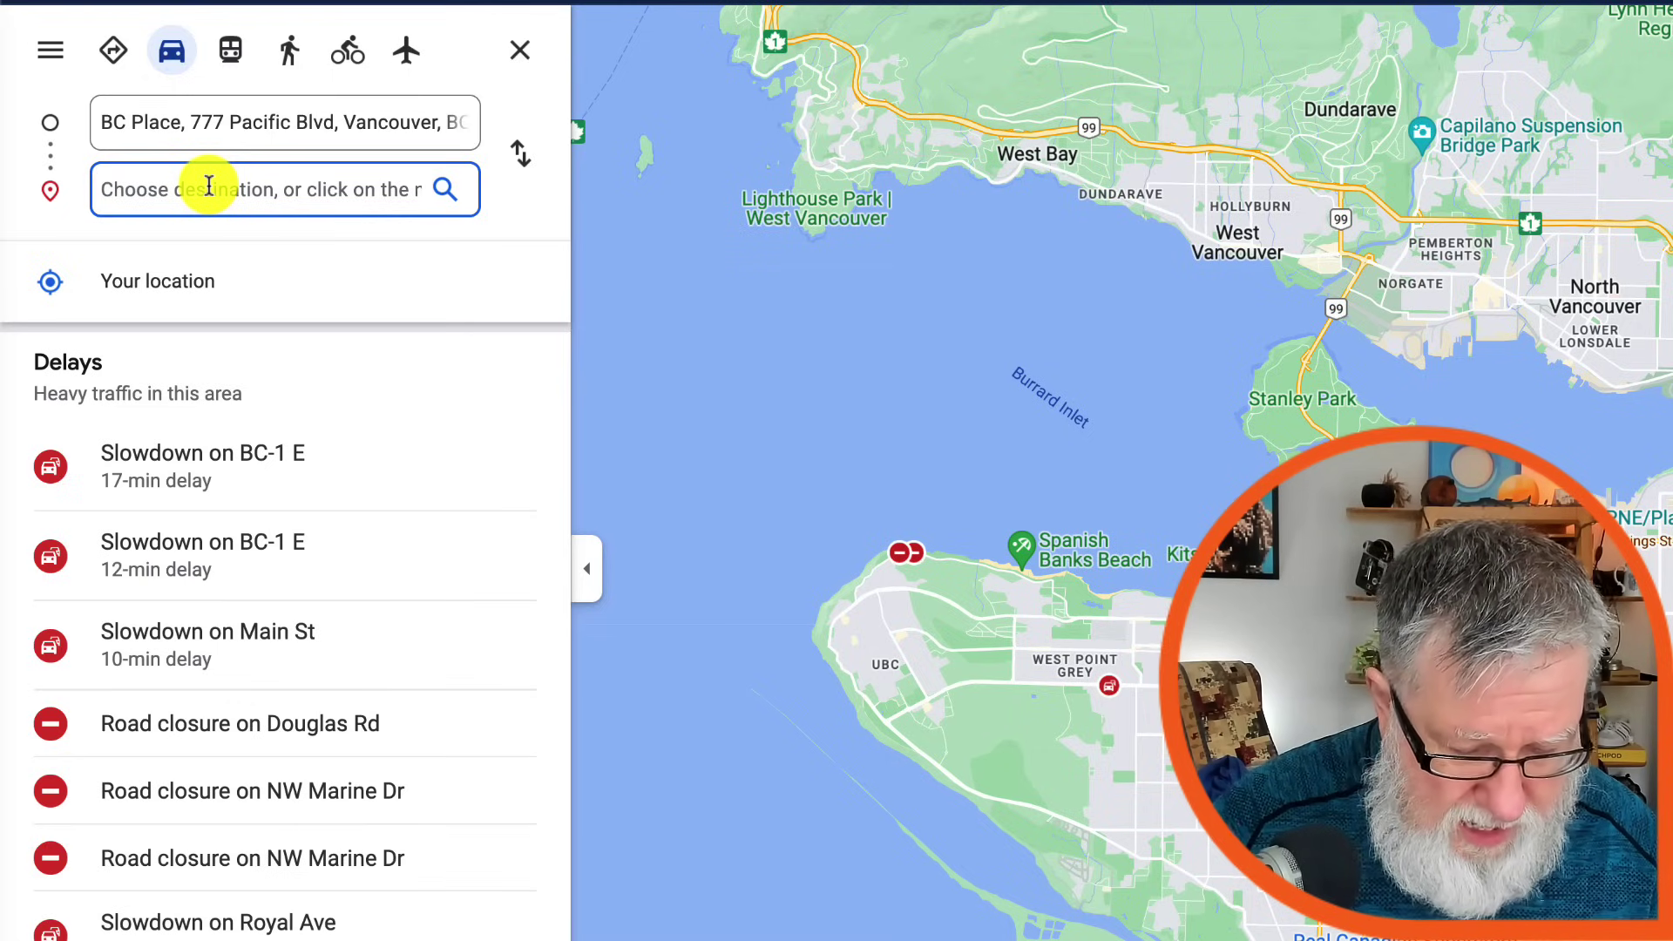
text(Metro)
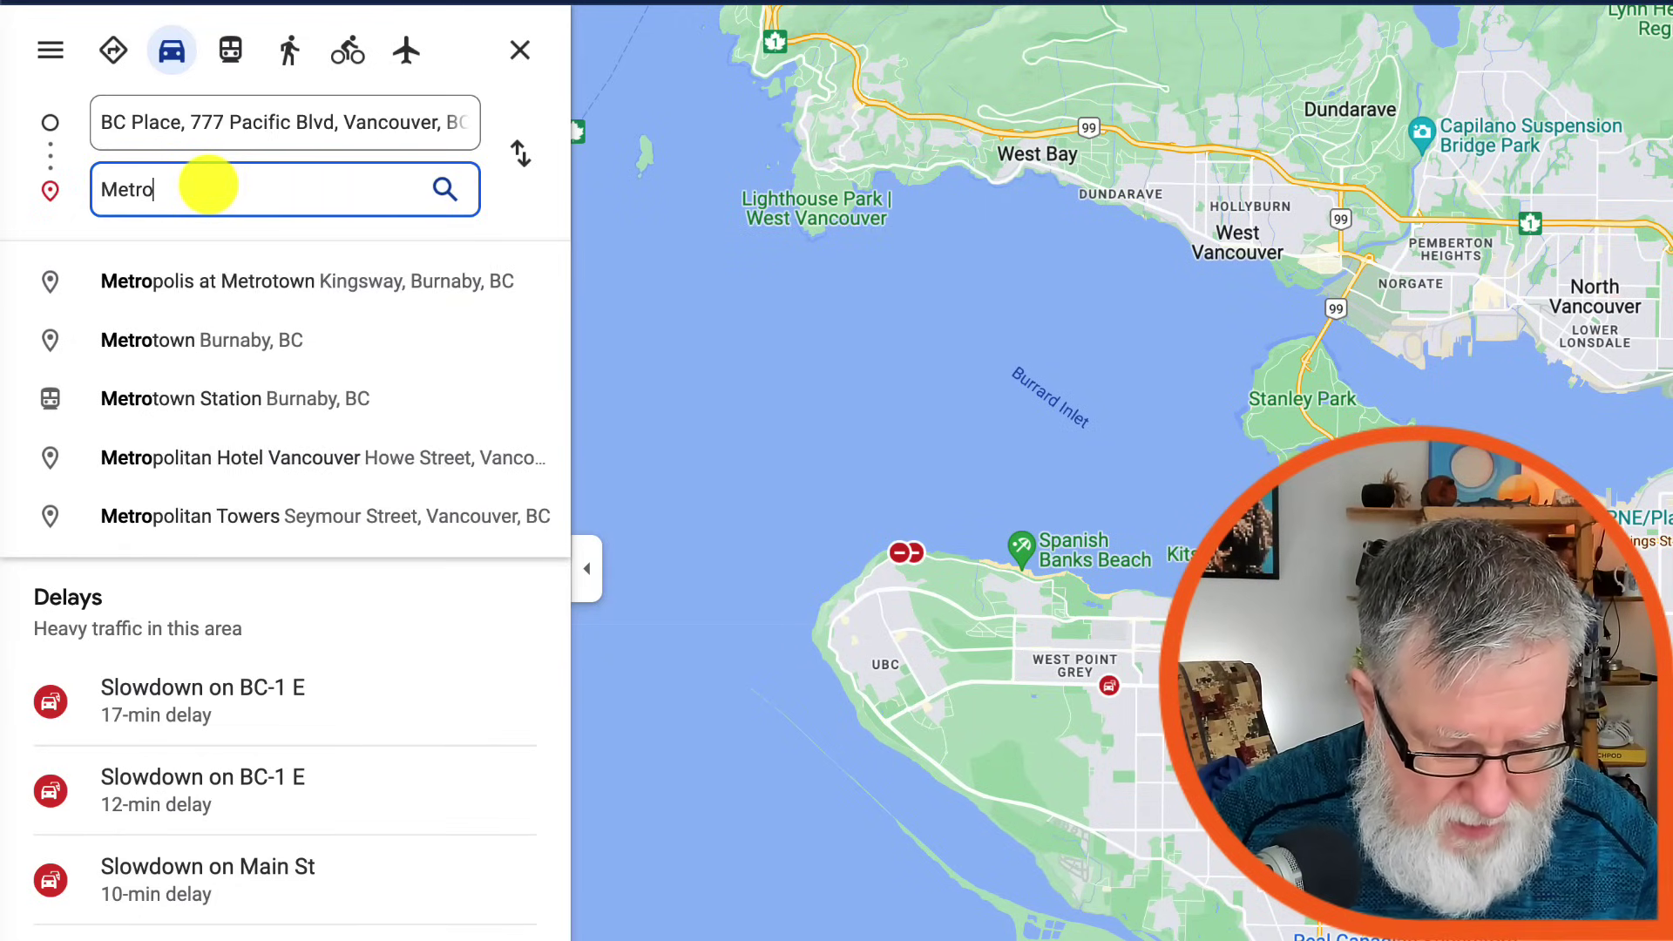
text(tow)
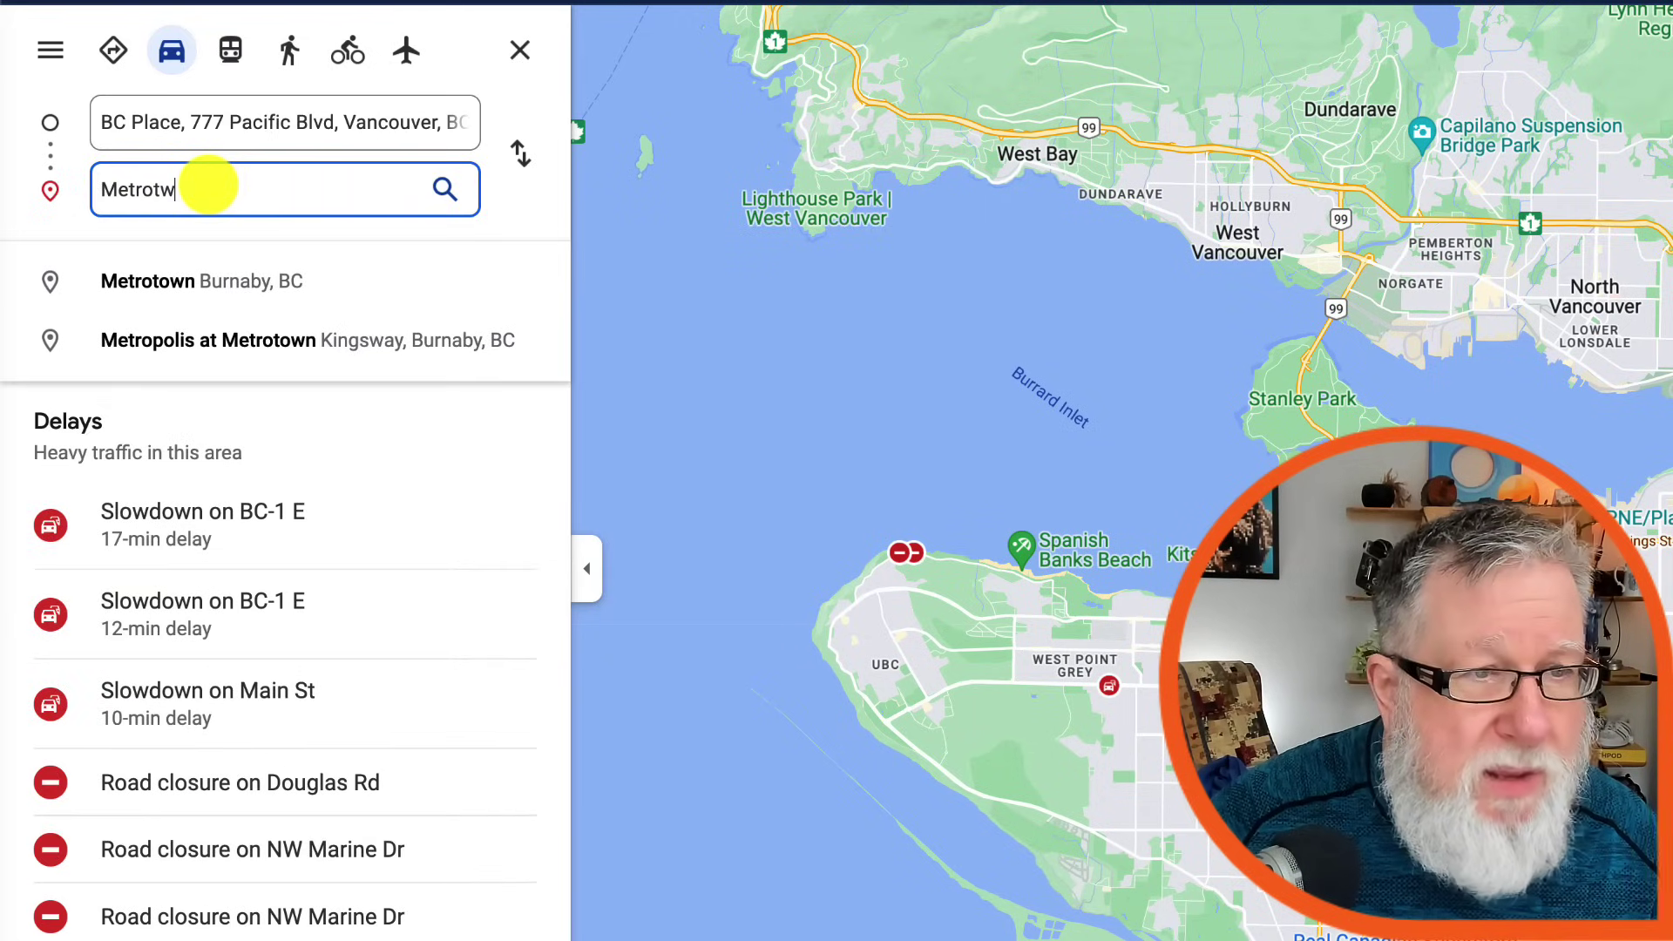
click(175, 283)
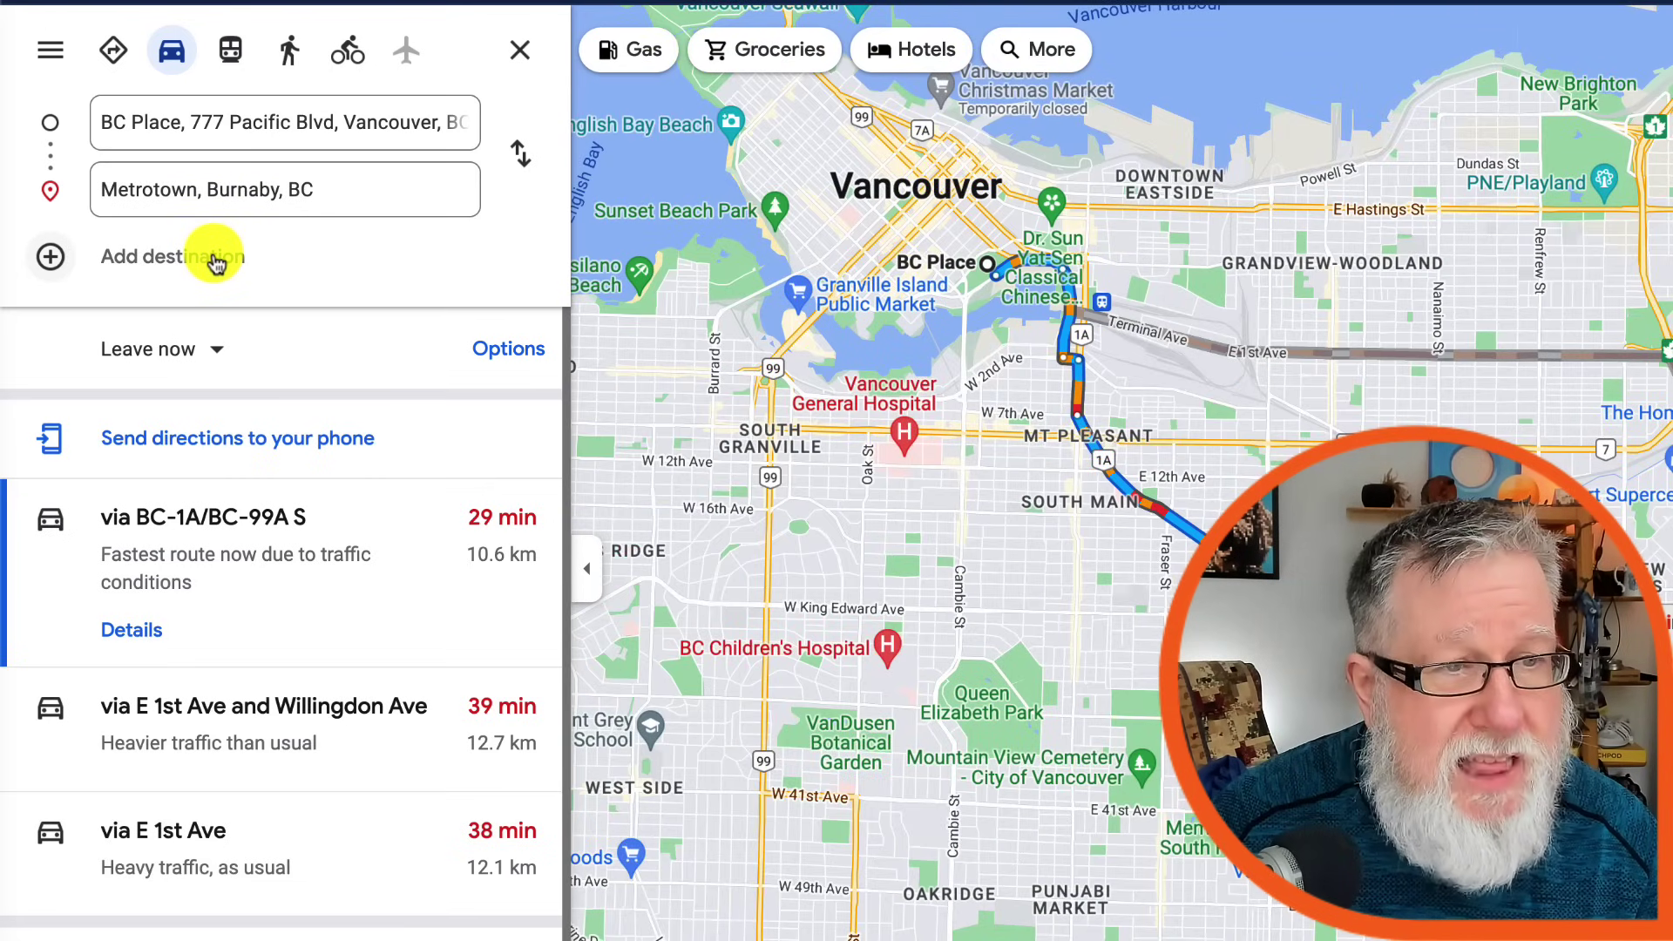
- Add UBC and Pajo's Fish & Chips at Steveston Wharf as stops, plus an empty fifth stop
click(216, 258)
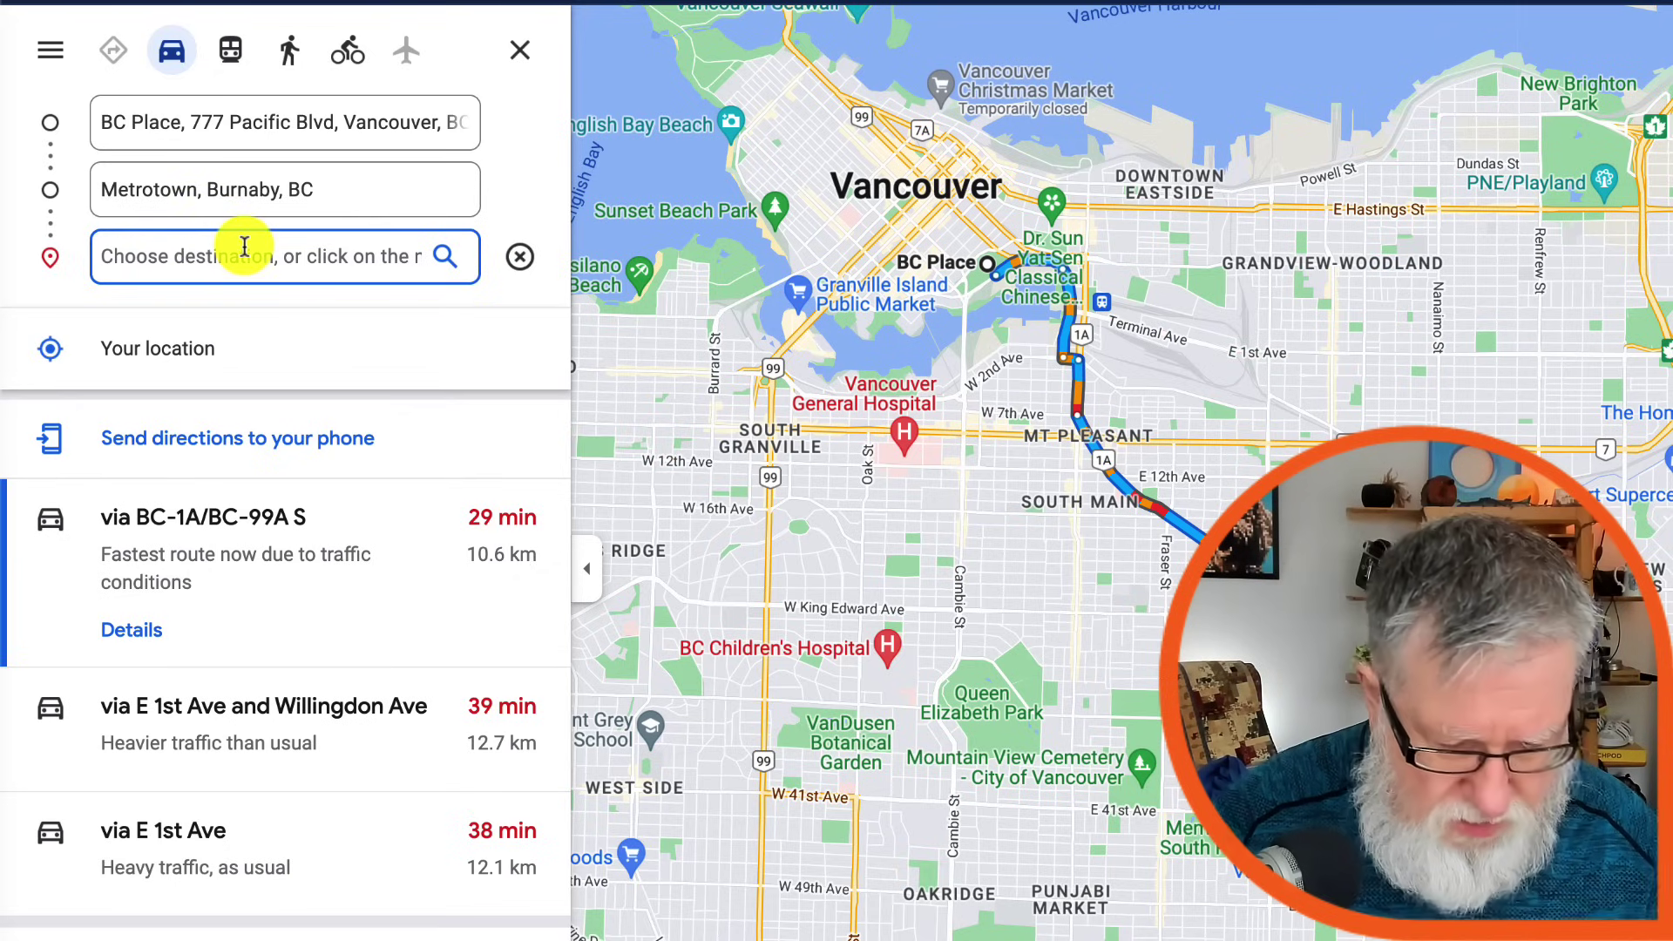
text(UBC)
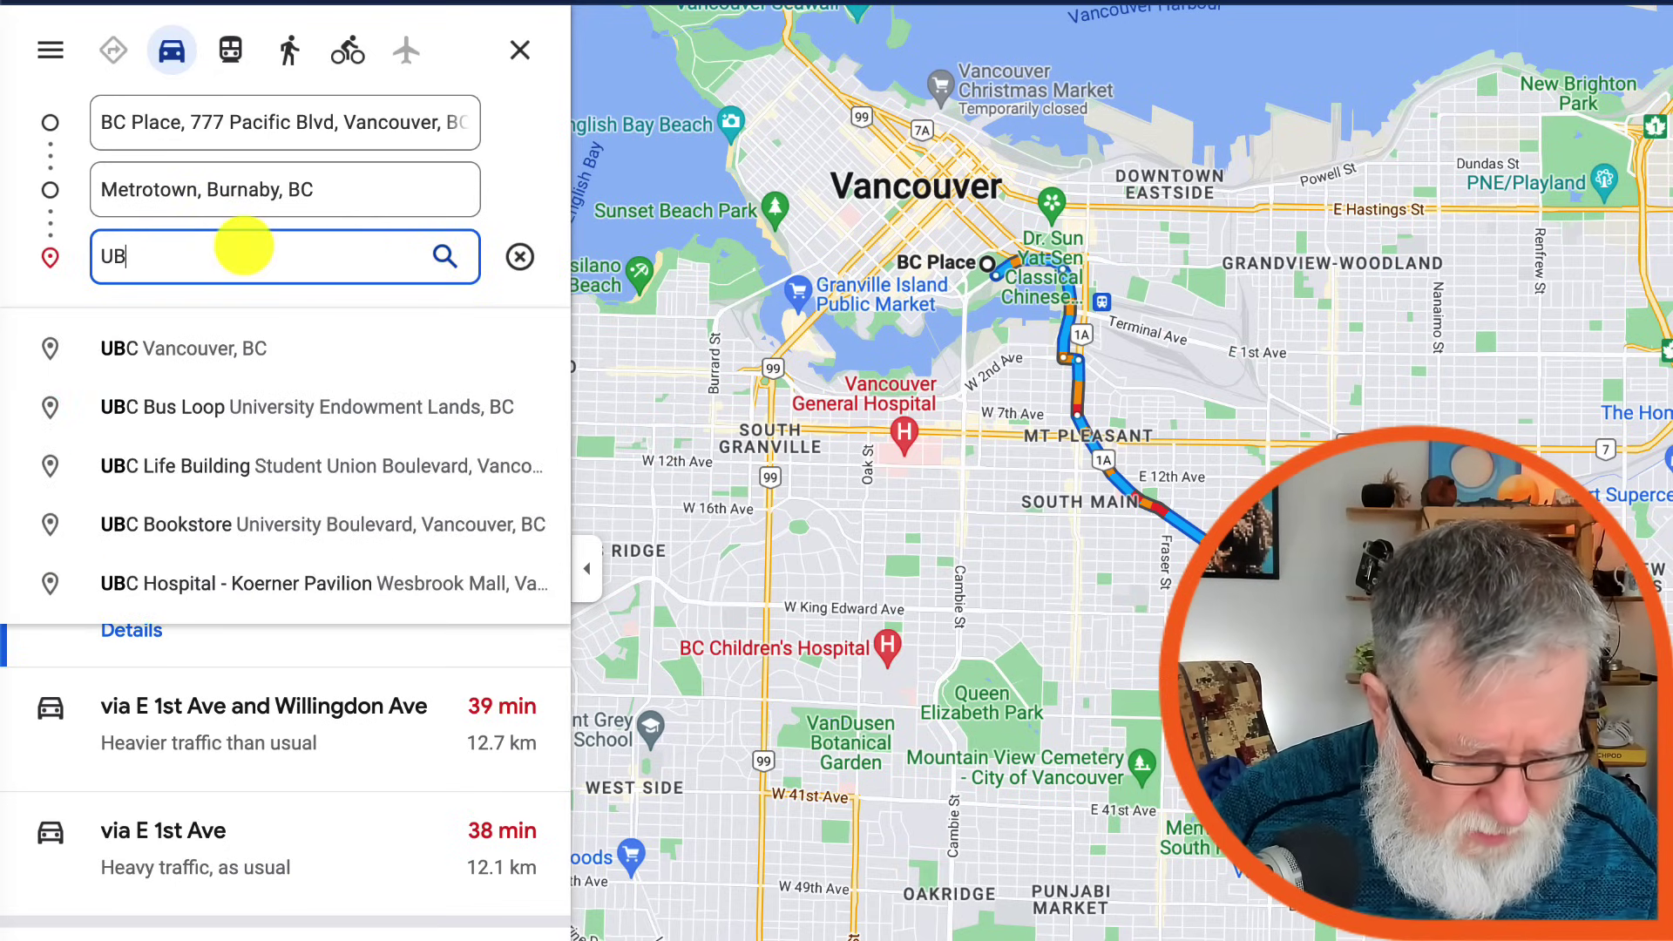
click(158, 350)
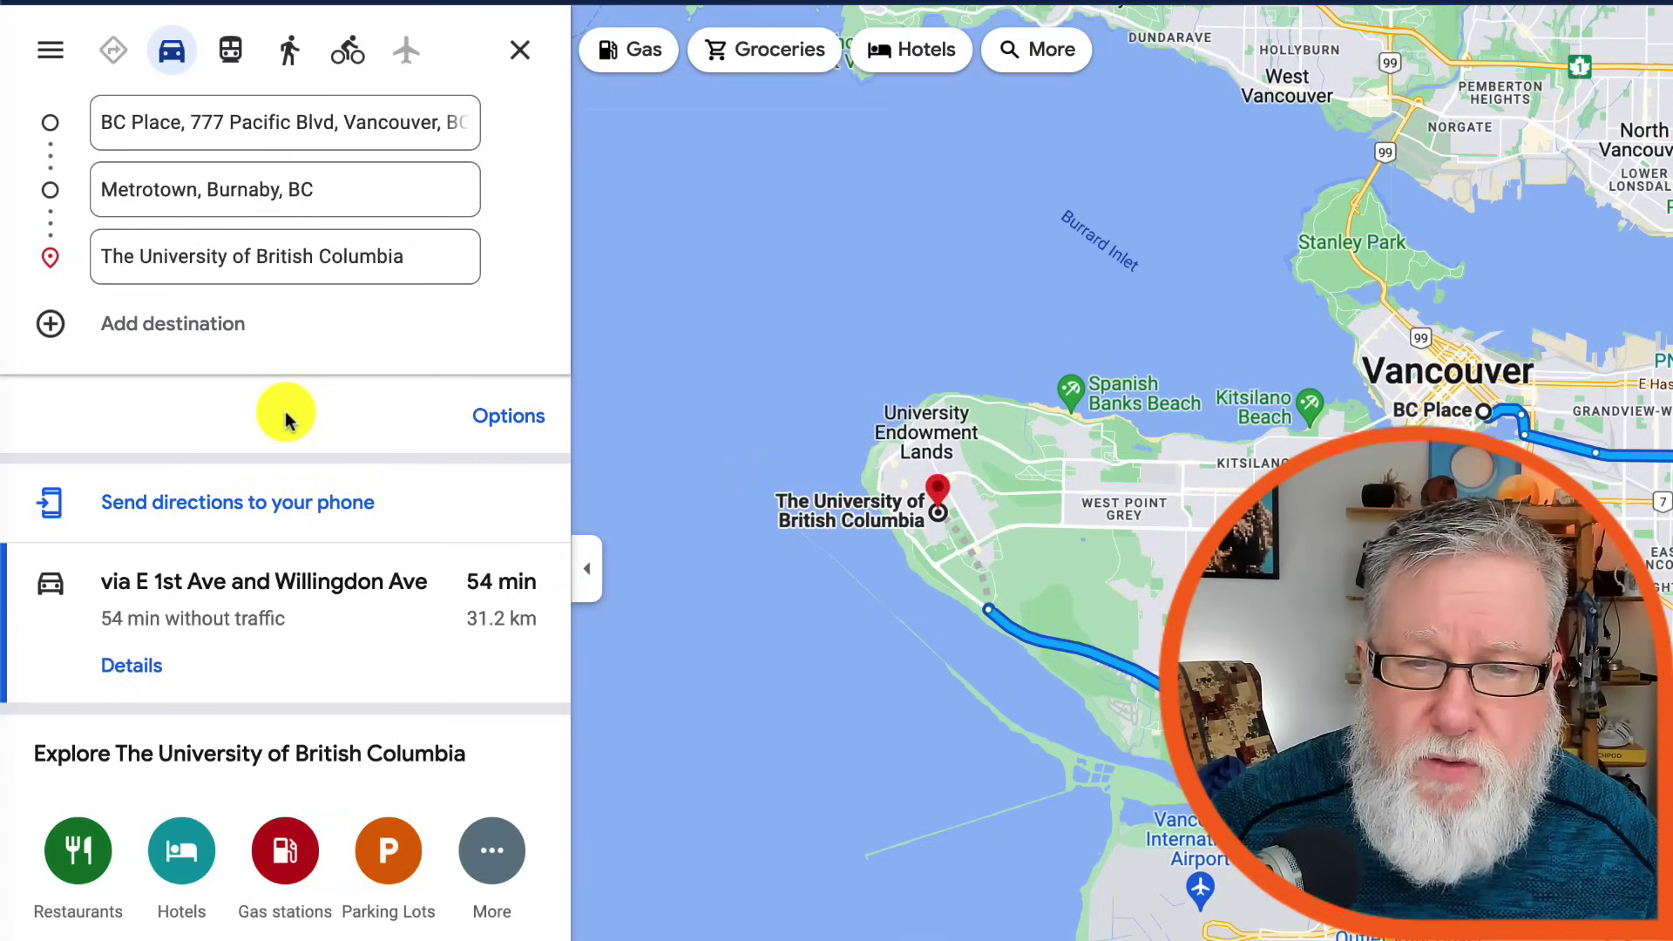
click(171, 327)
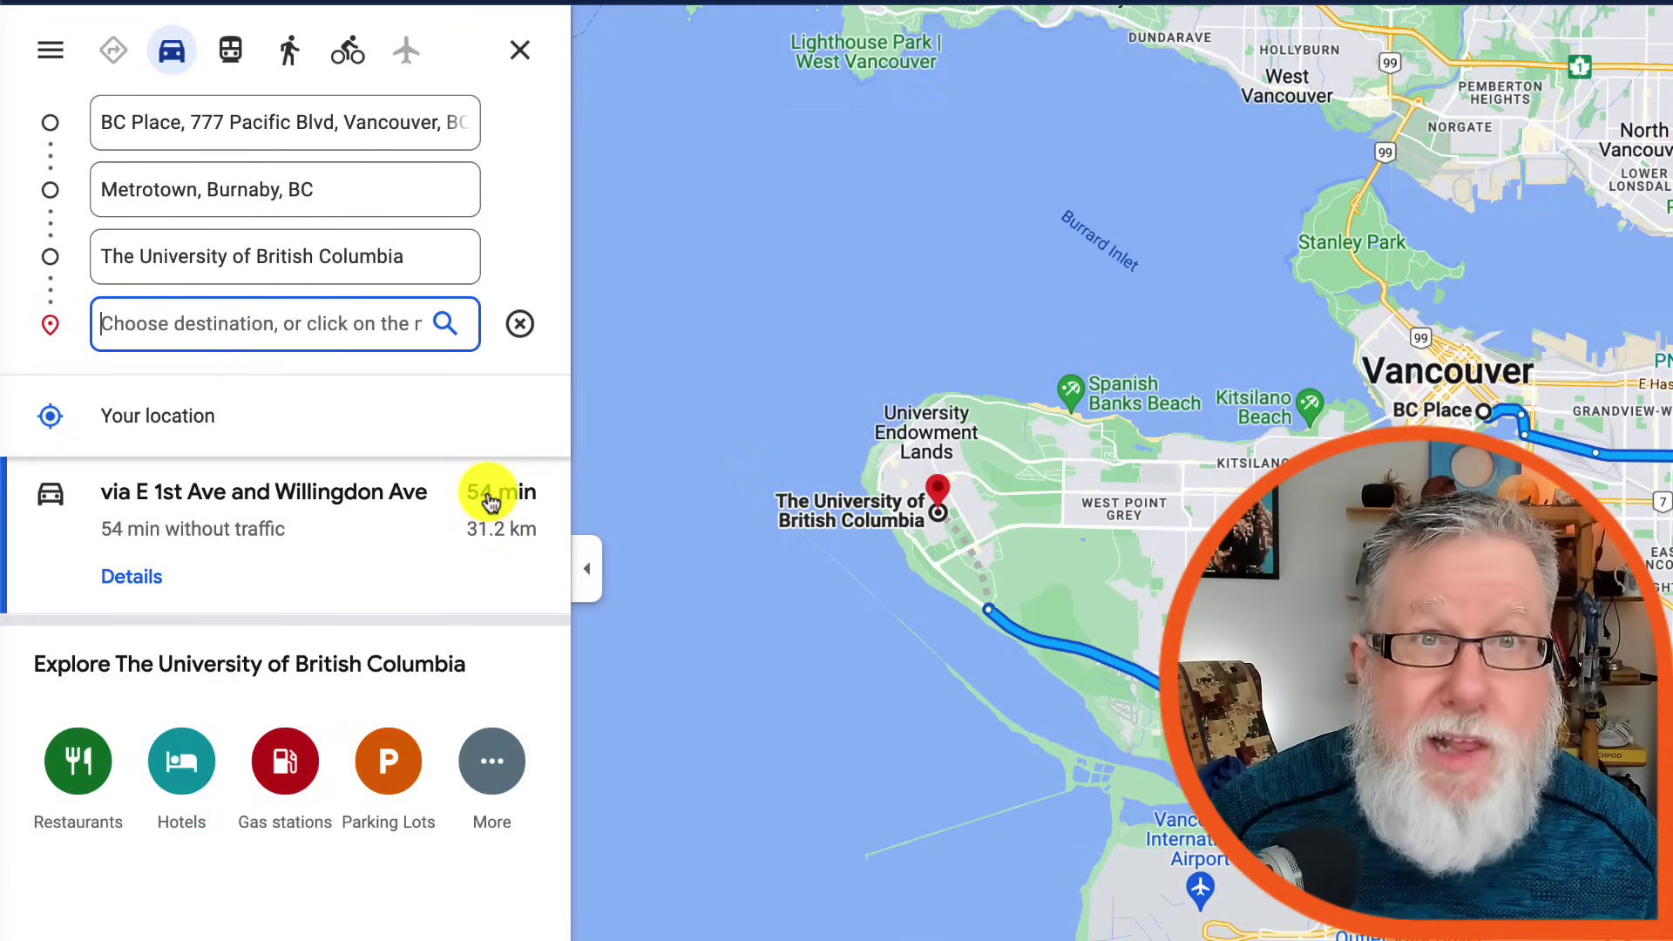
text(P)
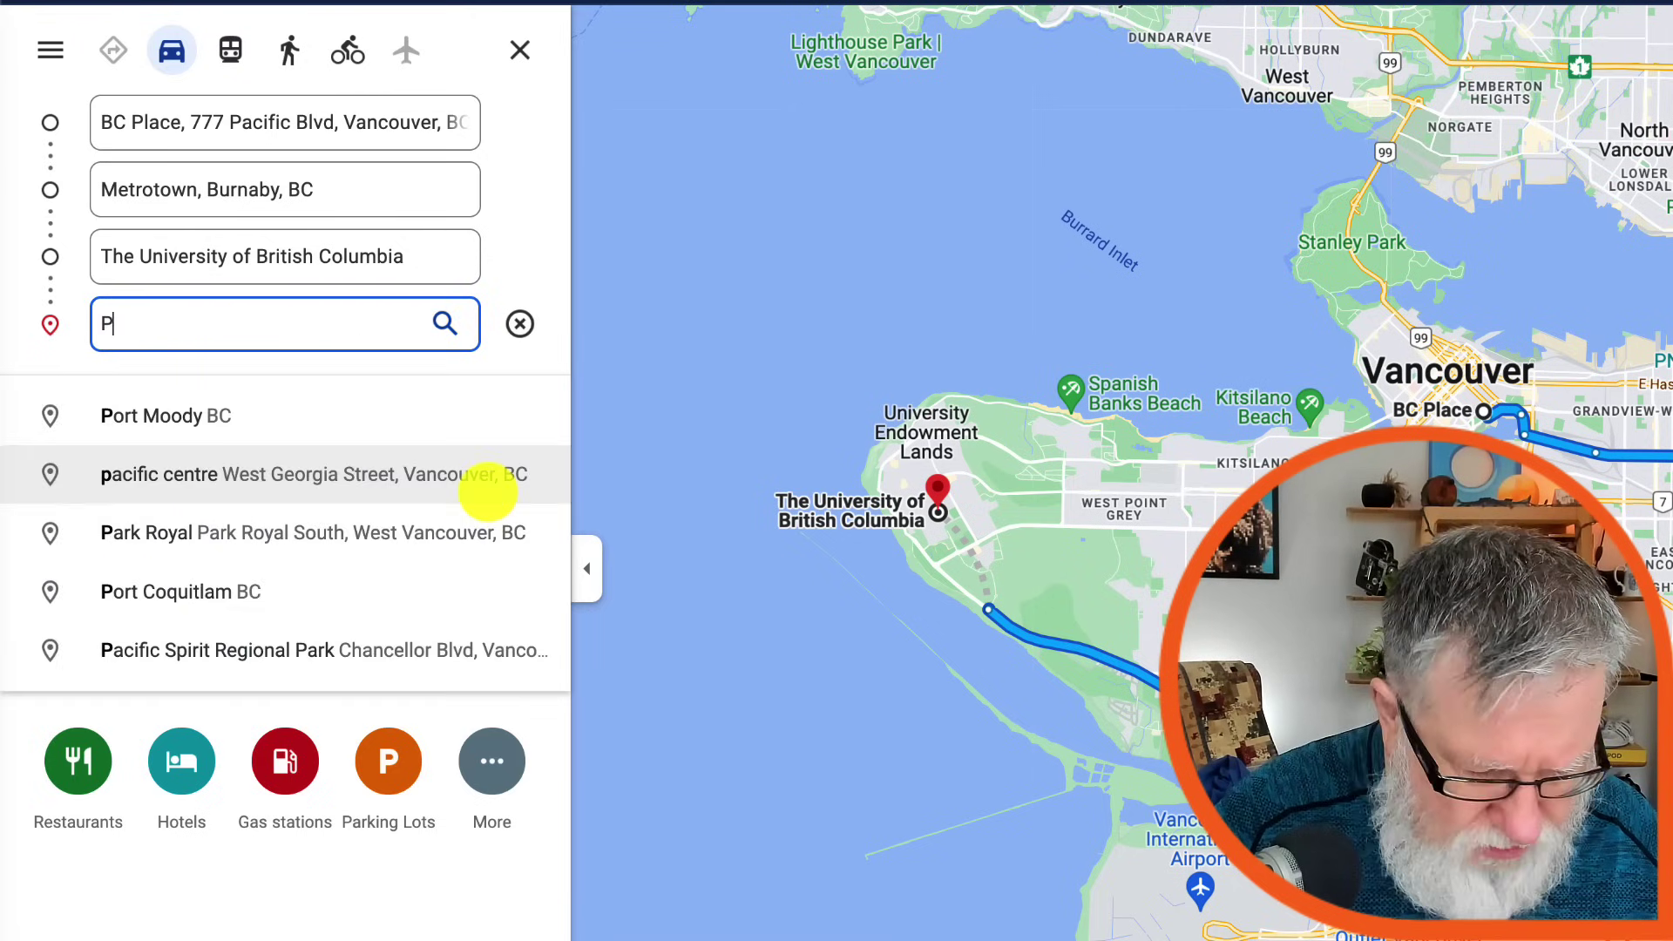
text(aj)
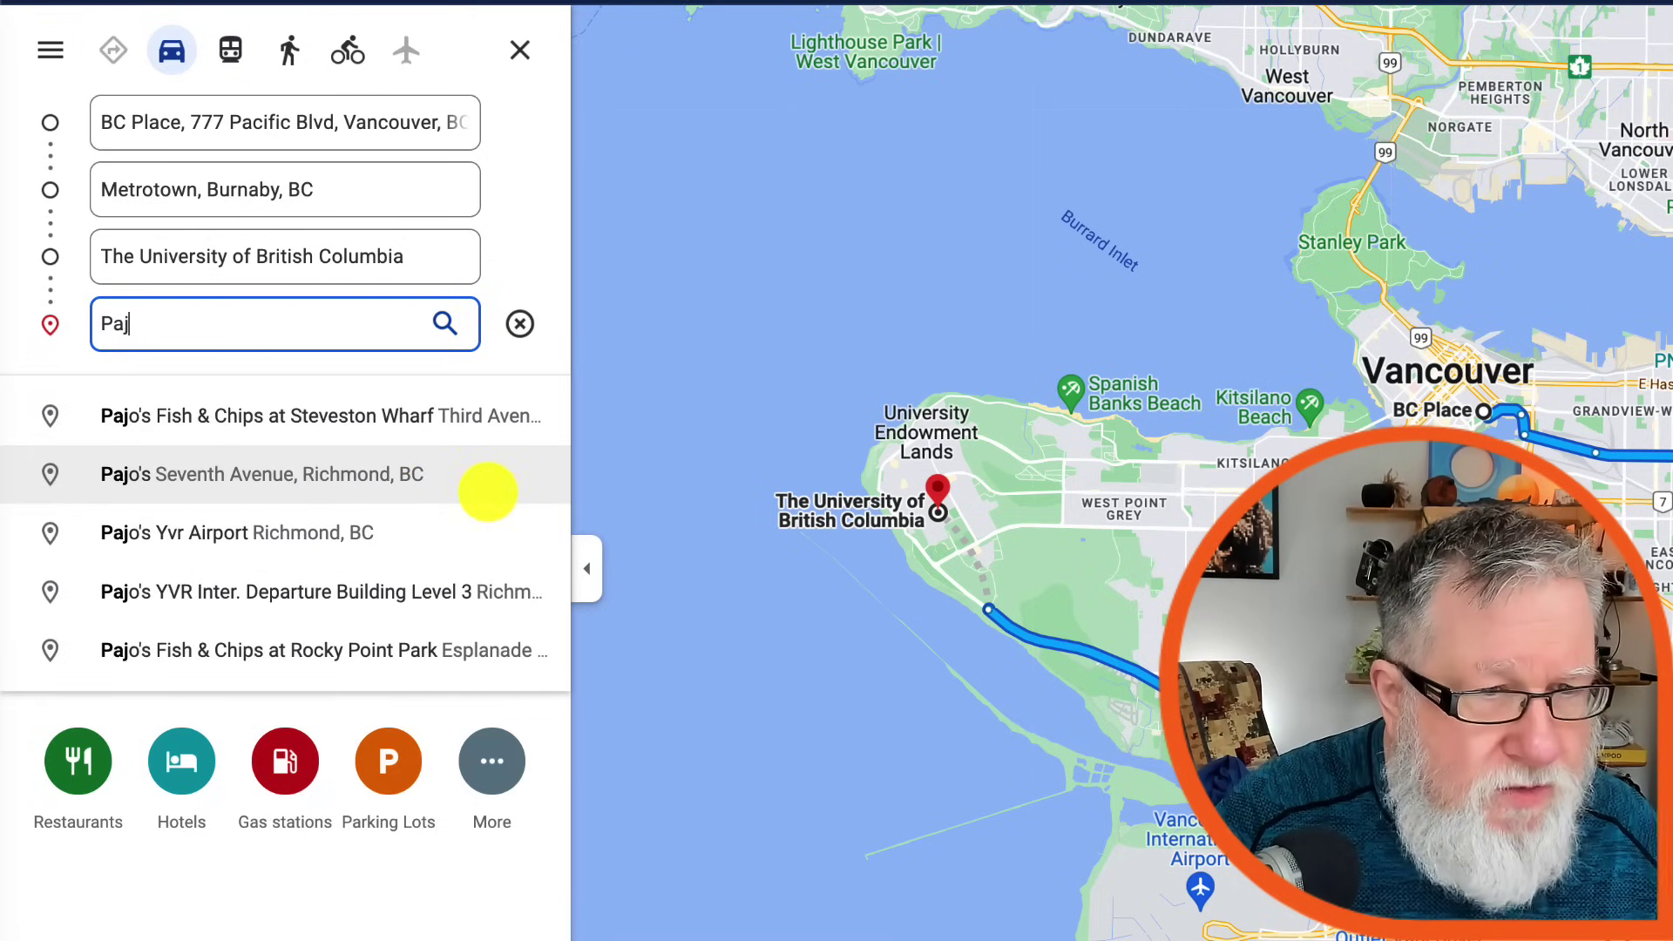
click(426, 424)
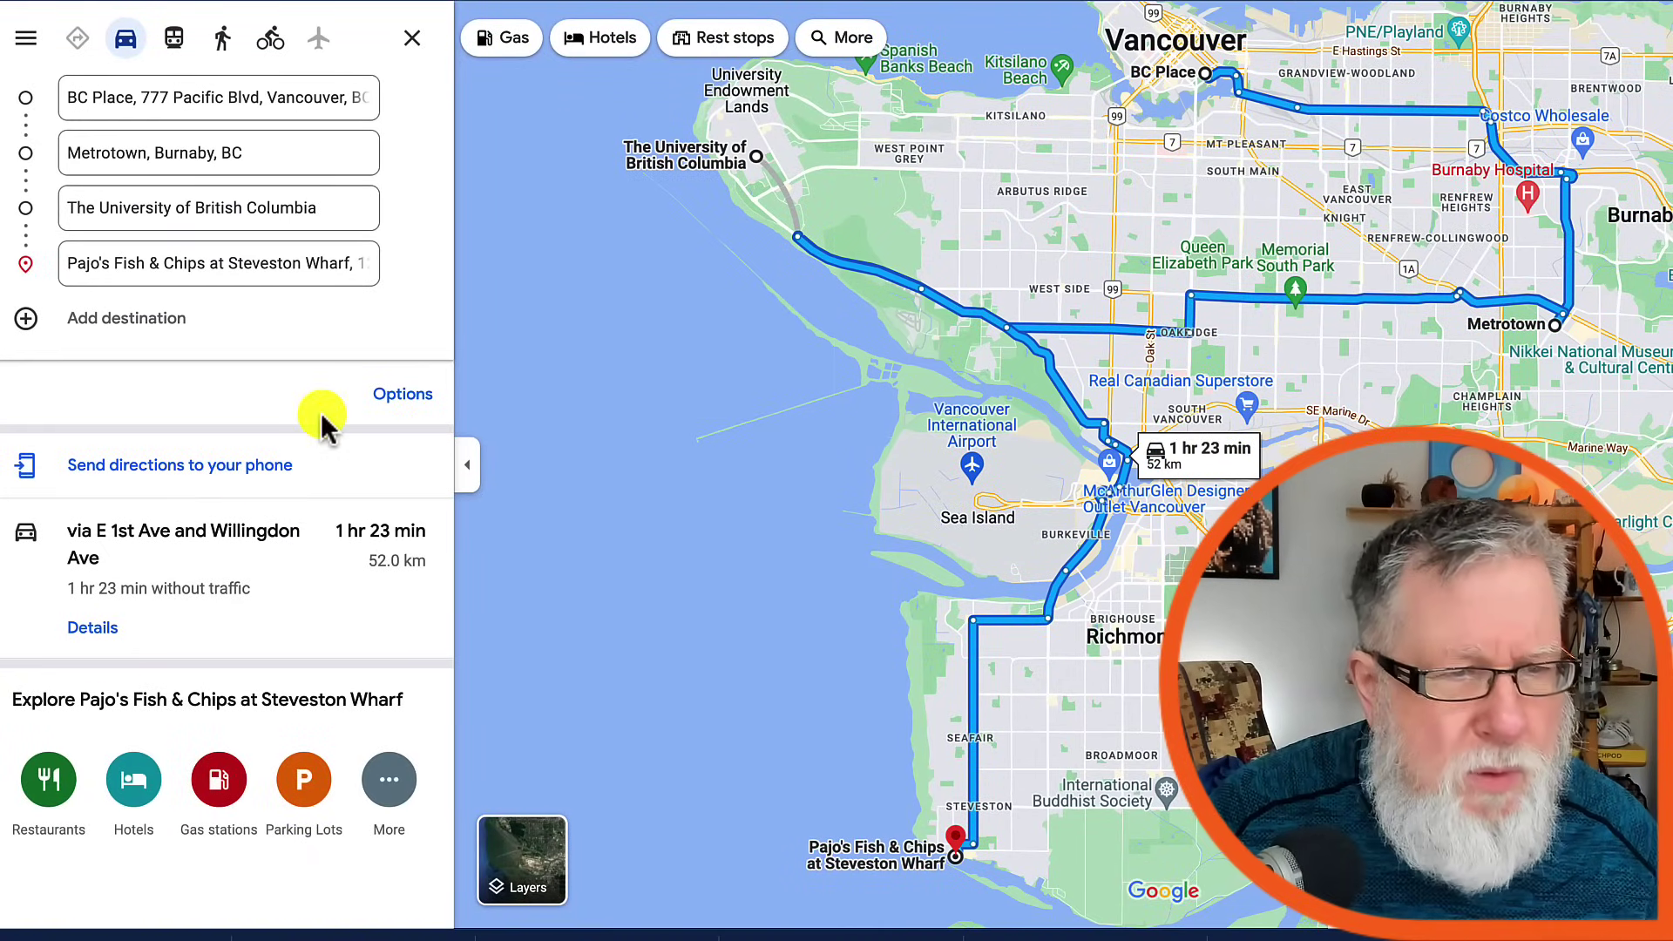
click(139, 319)
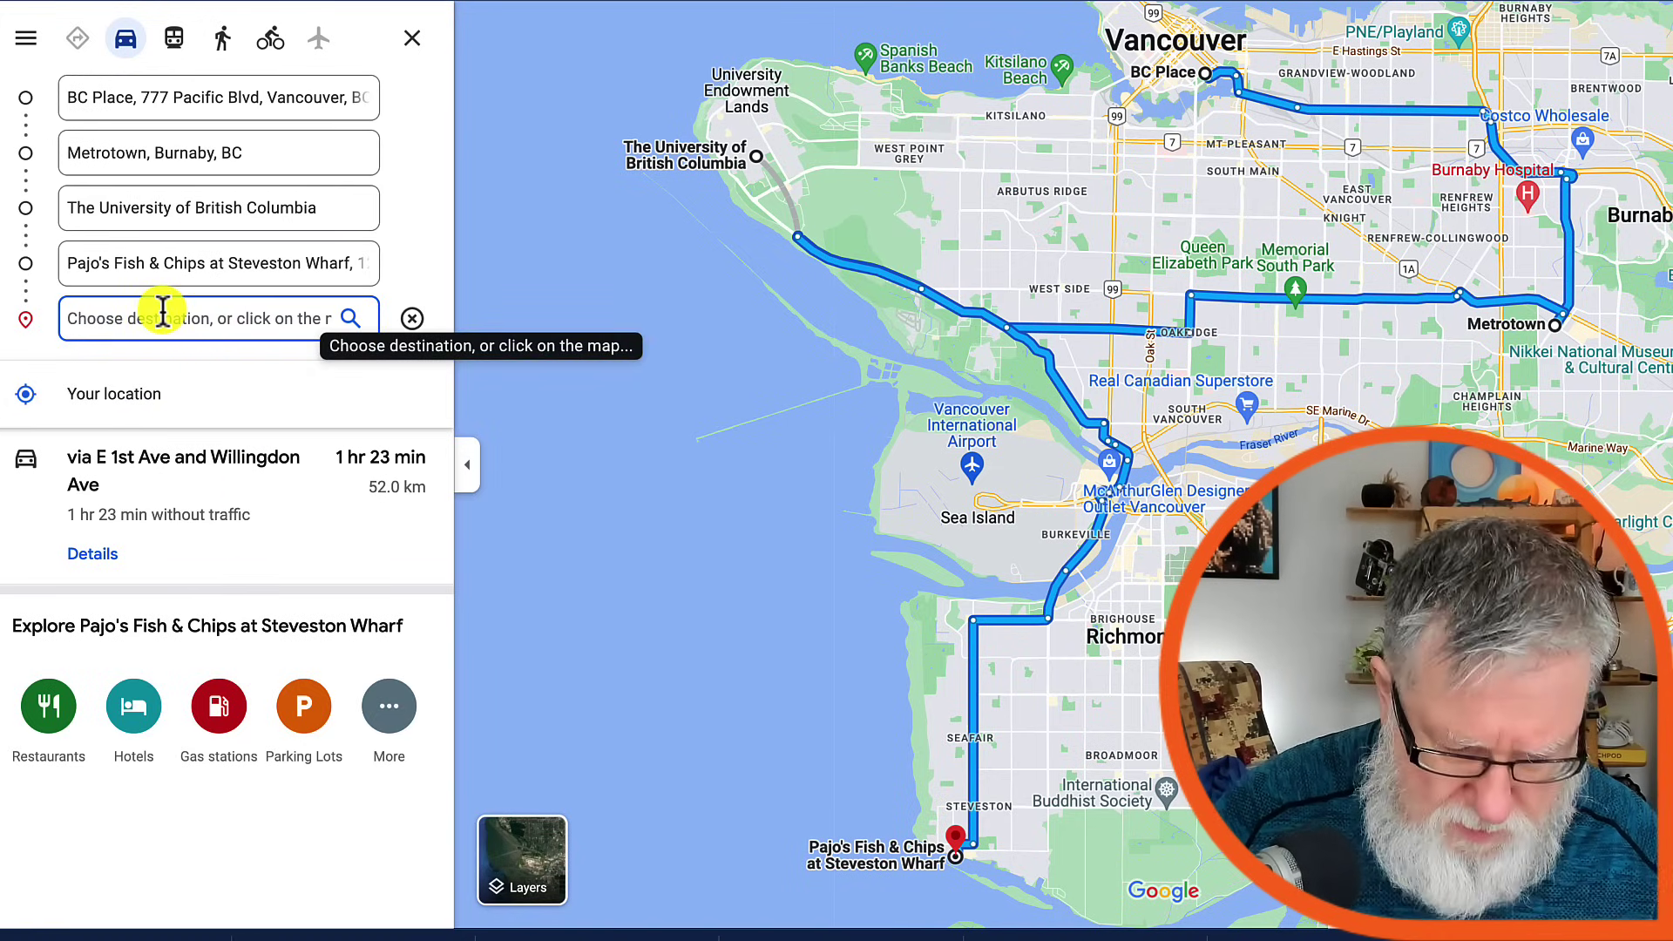
- Make Park Royal, West Vancouver the final stop, bringing the trip to 2 hr 9 min, 80.1 km
text(Park)
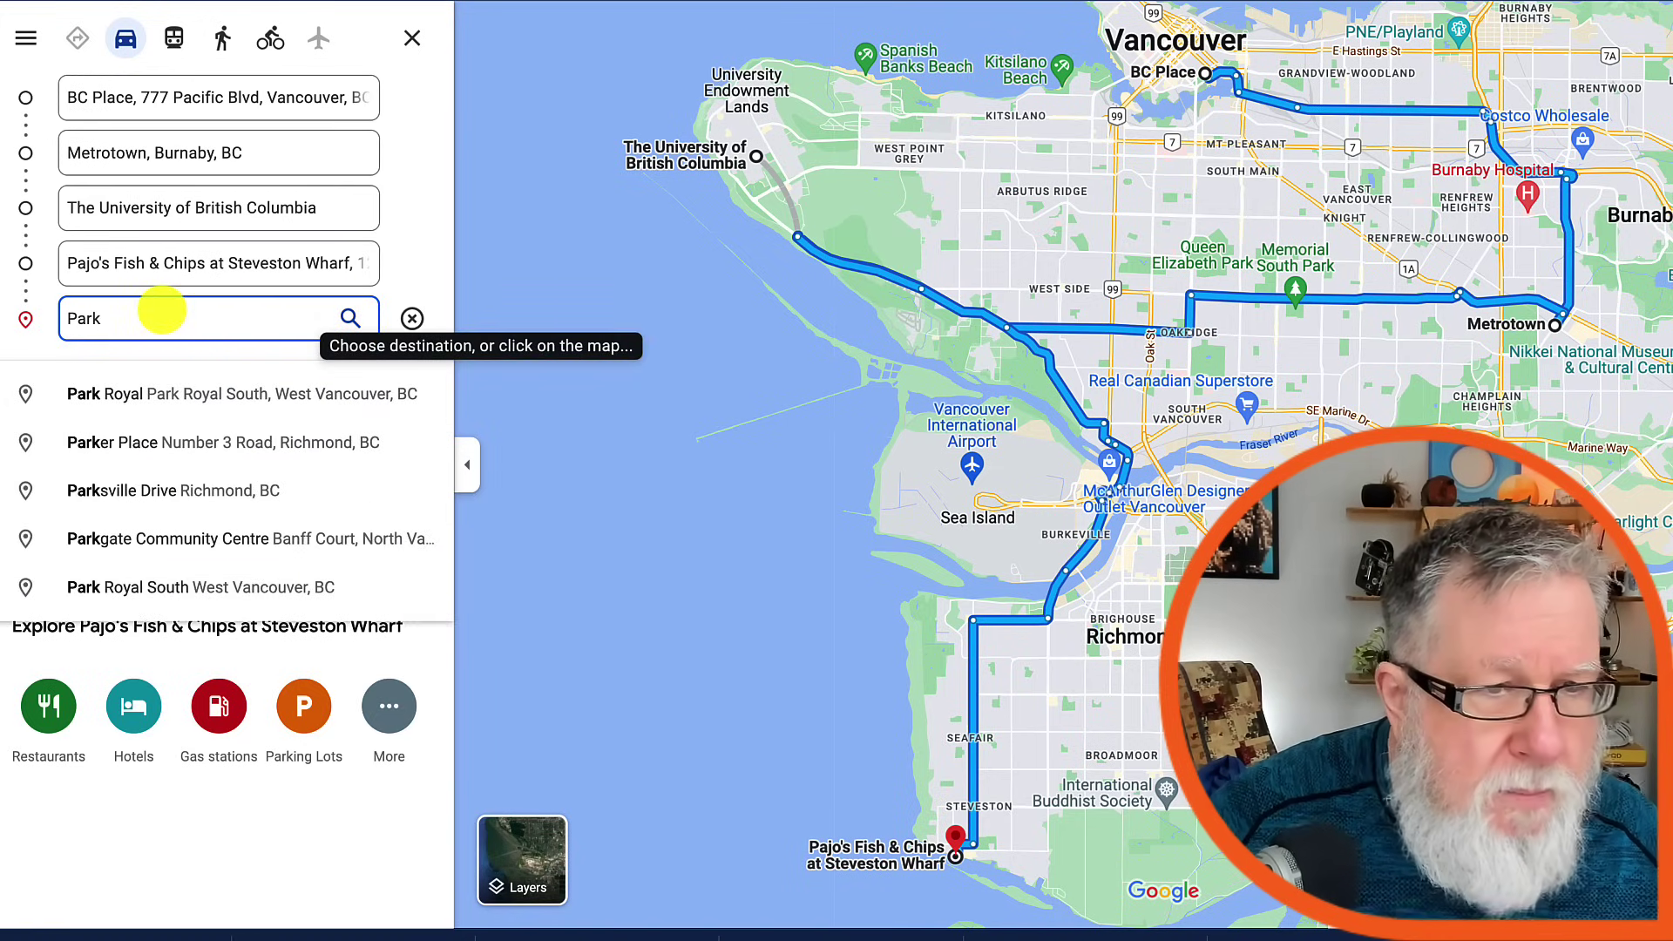
click(96, 397)
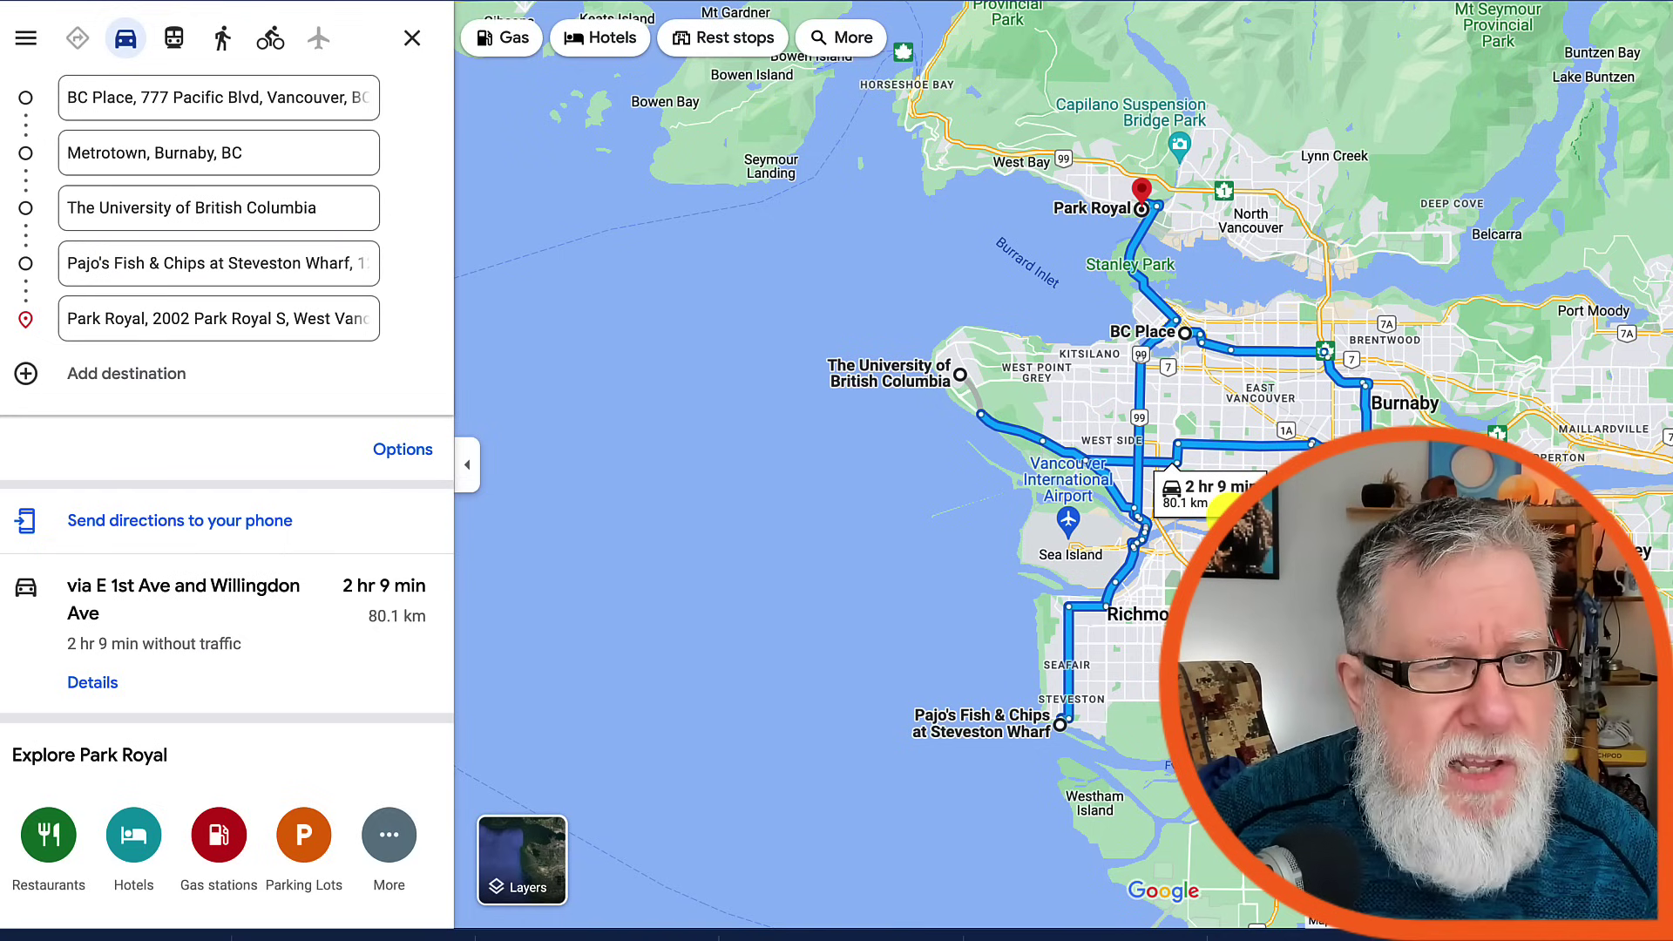
scroll(1211, 507, up, 3)
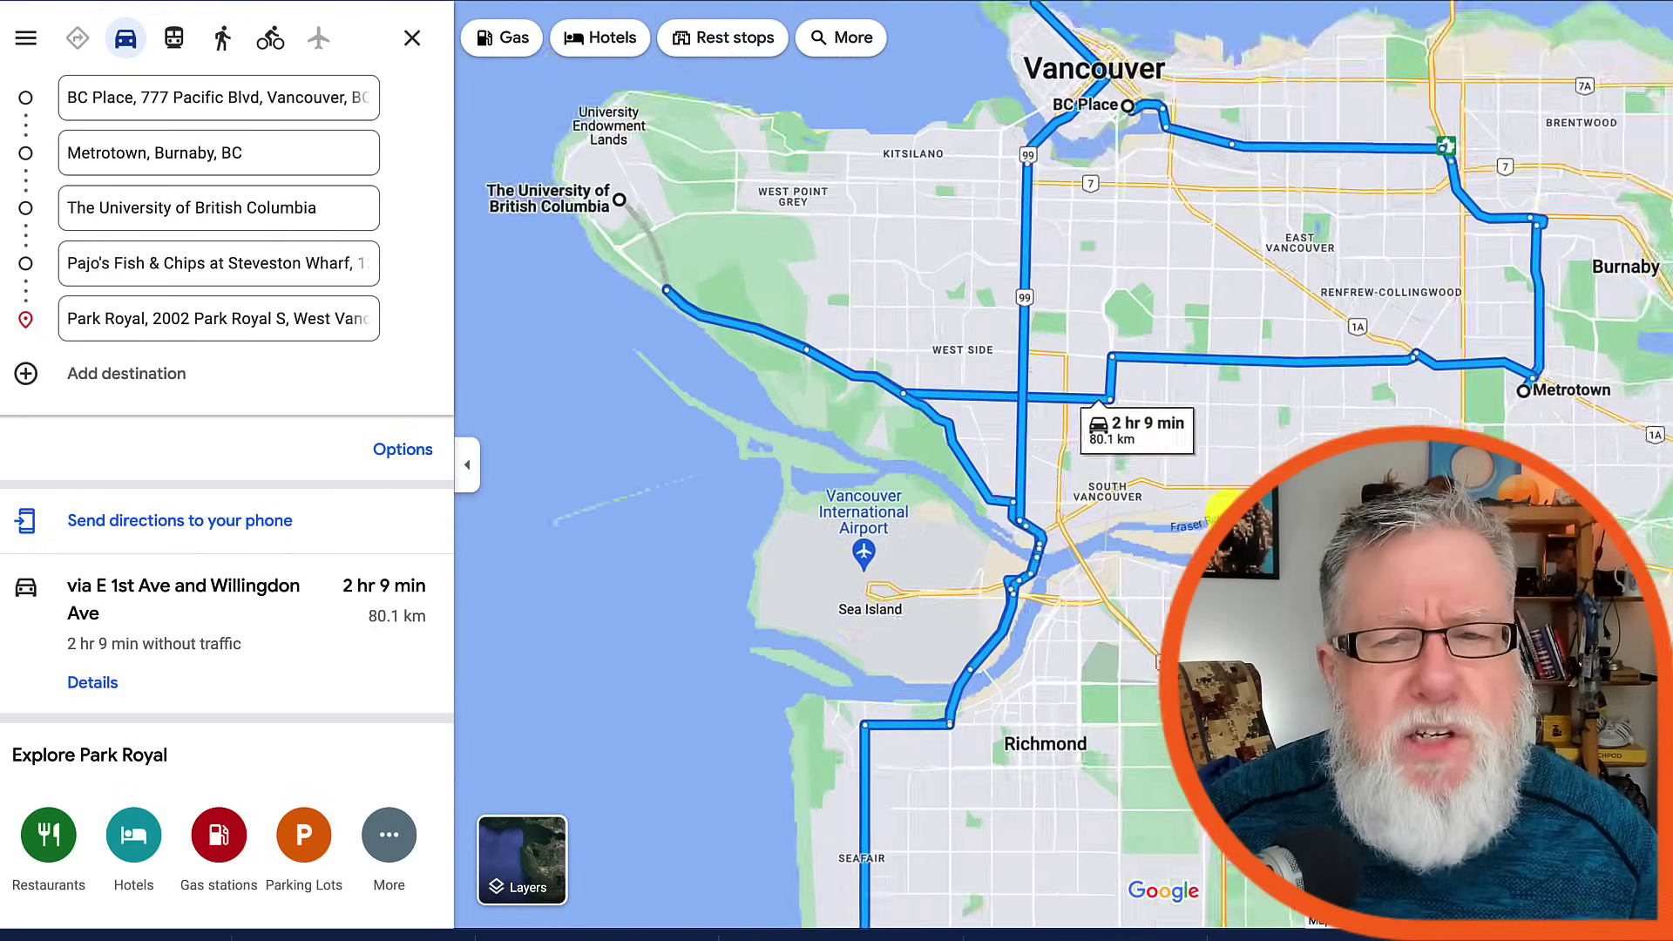
scroll(1272, 518, down, 2)
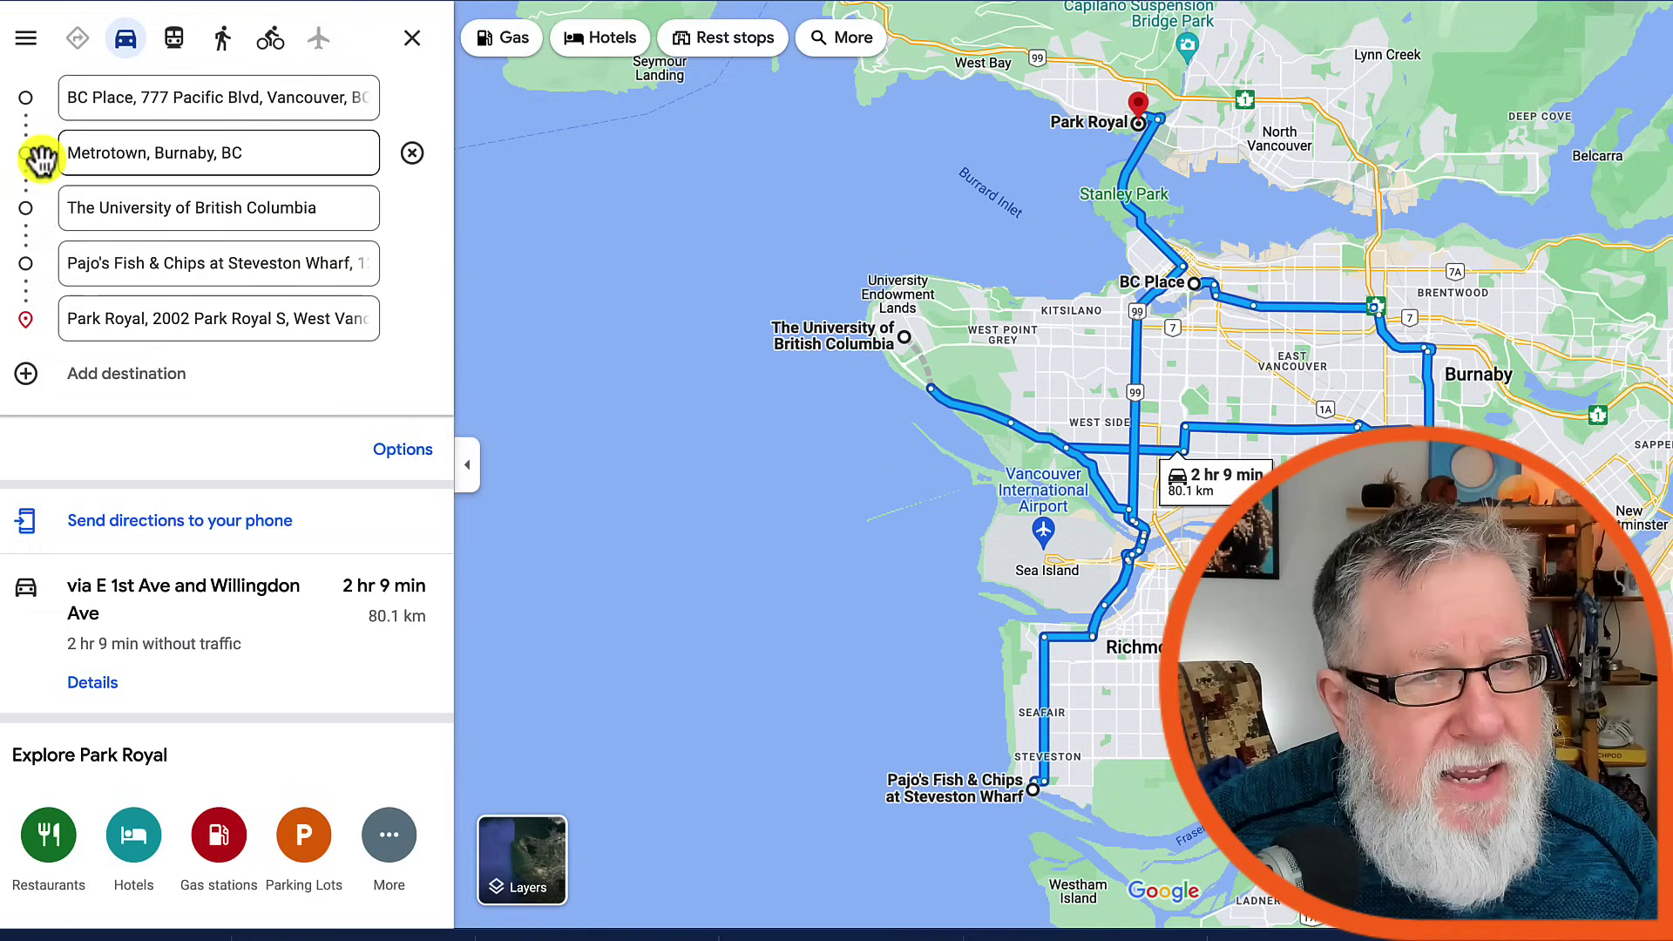
- Reorder the stops to BC Place, UBC, Park Royal, Pajo's, then Metrotown last
drag(33, 159, 31, 210)
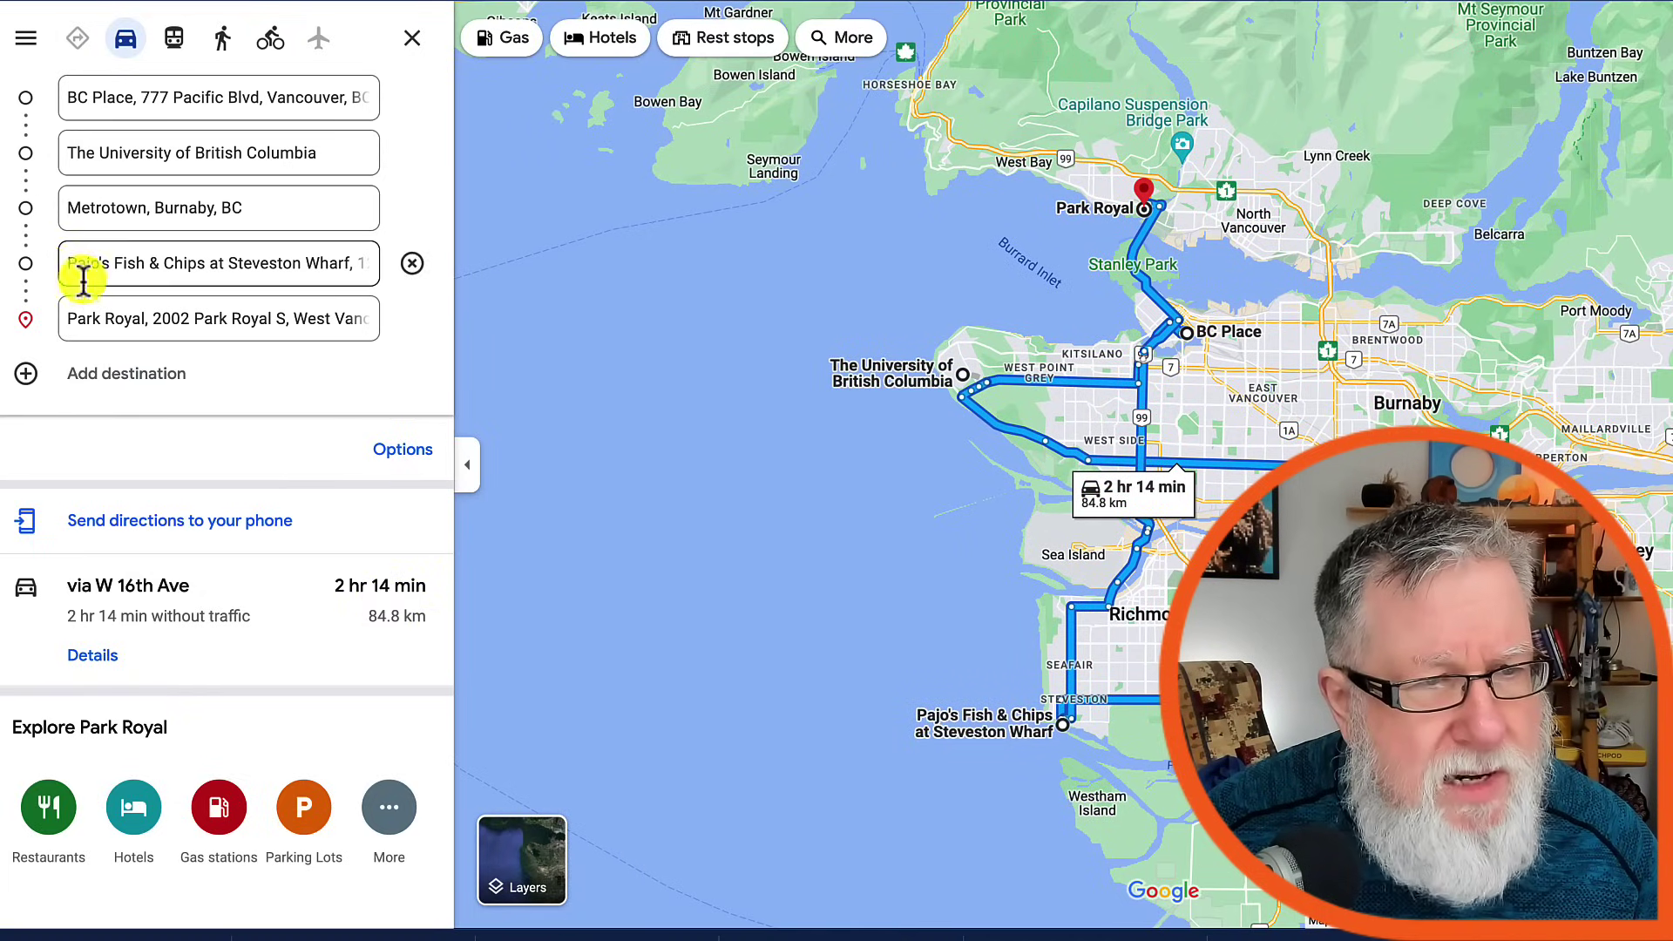
drag(26, 263, 30, 142)
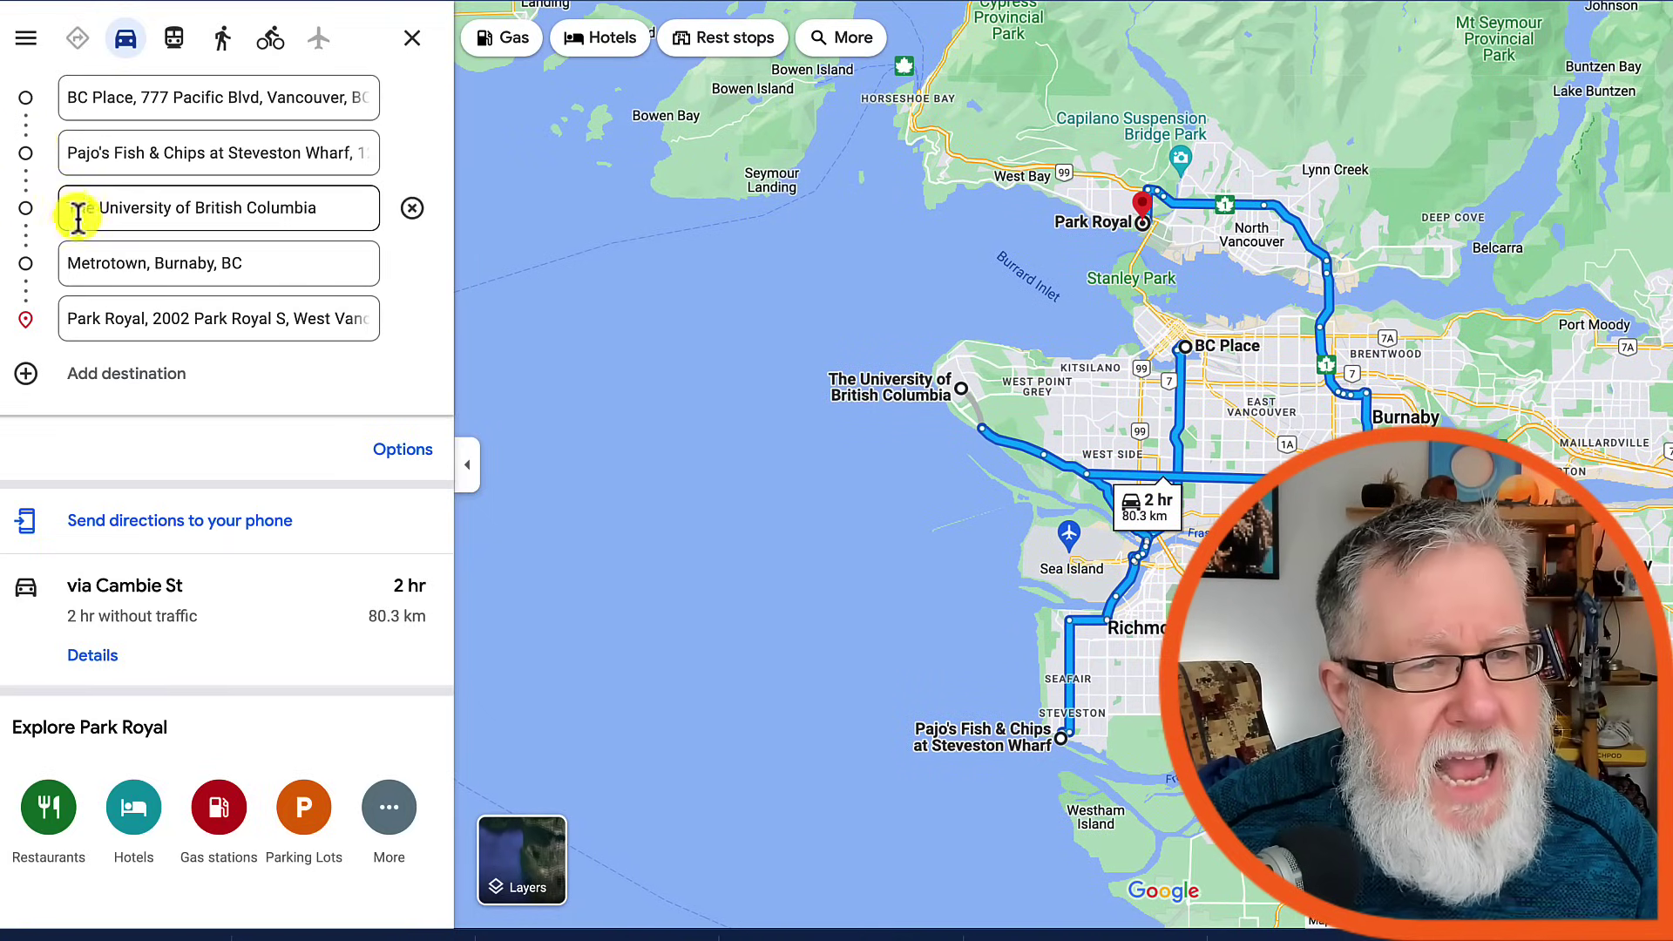
drag(28, 163, 48, 359)
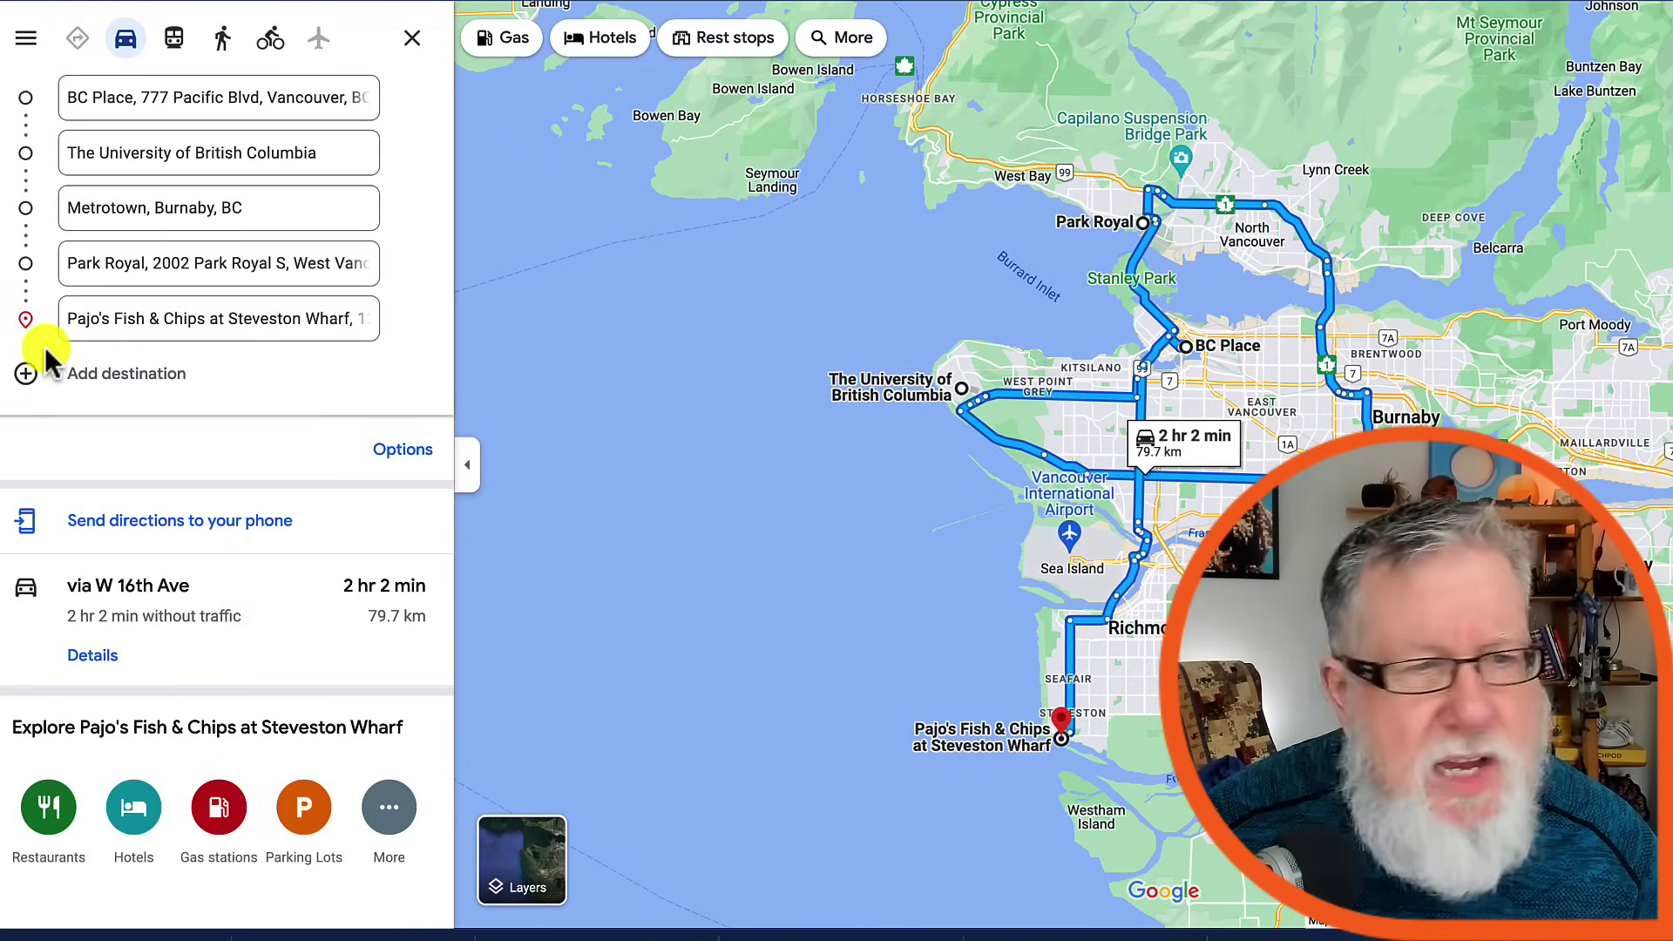
drag(42, 215, 37, 362)
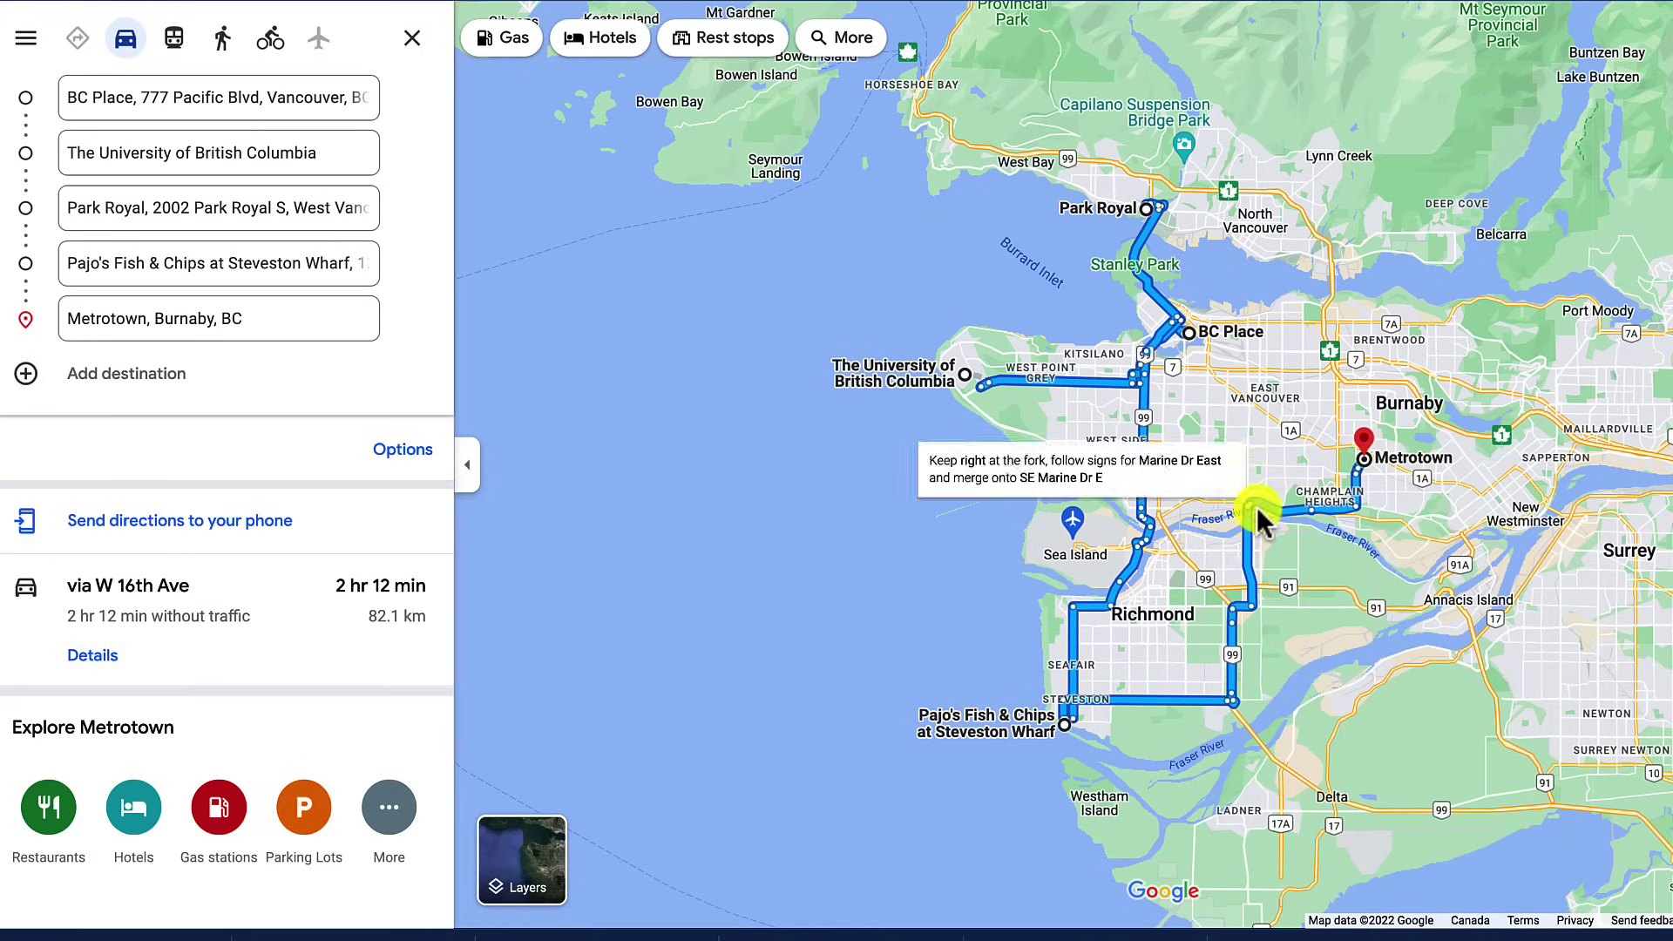
- Set the route options to avoid highways
mouse_move(1245, 621)
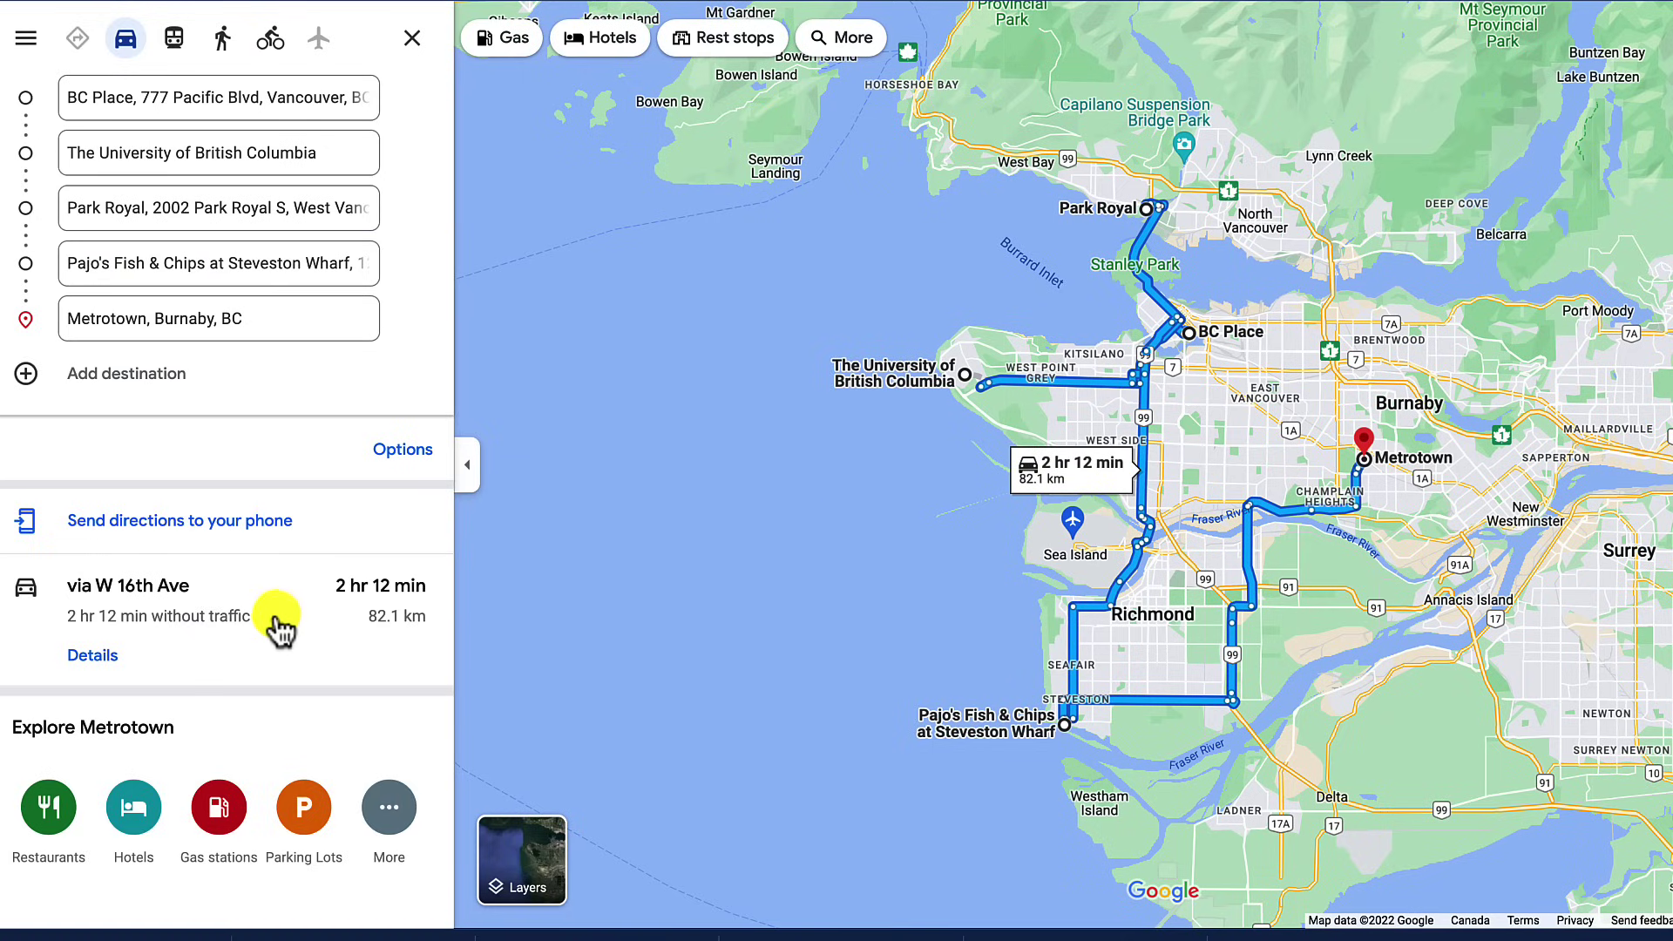
click(384, 473)
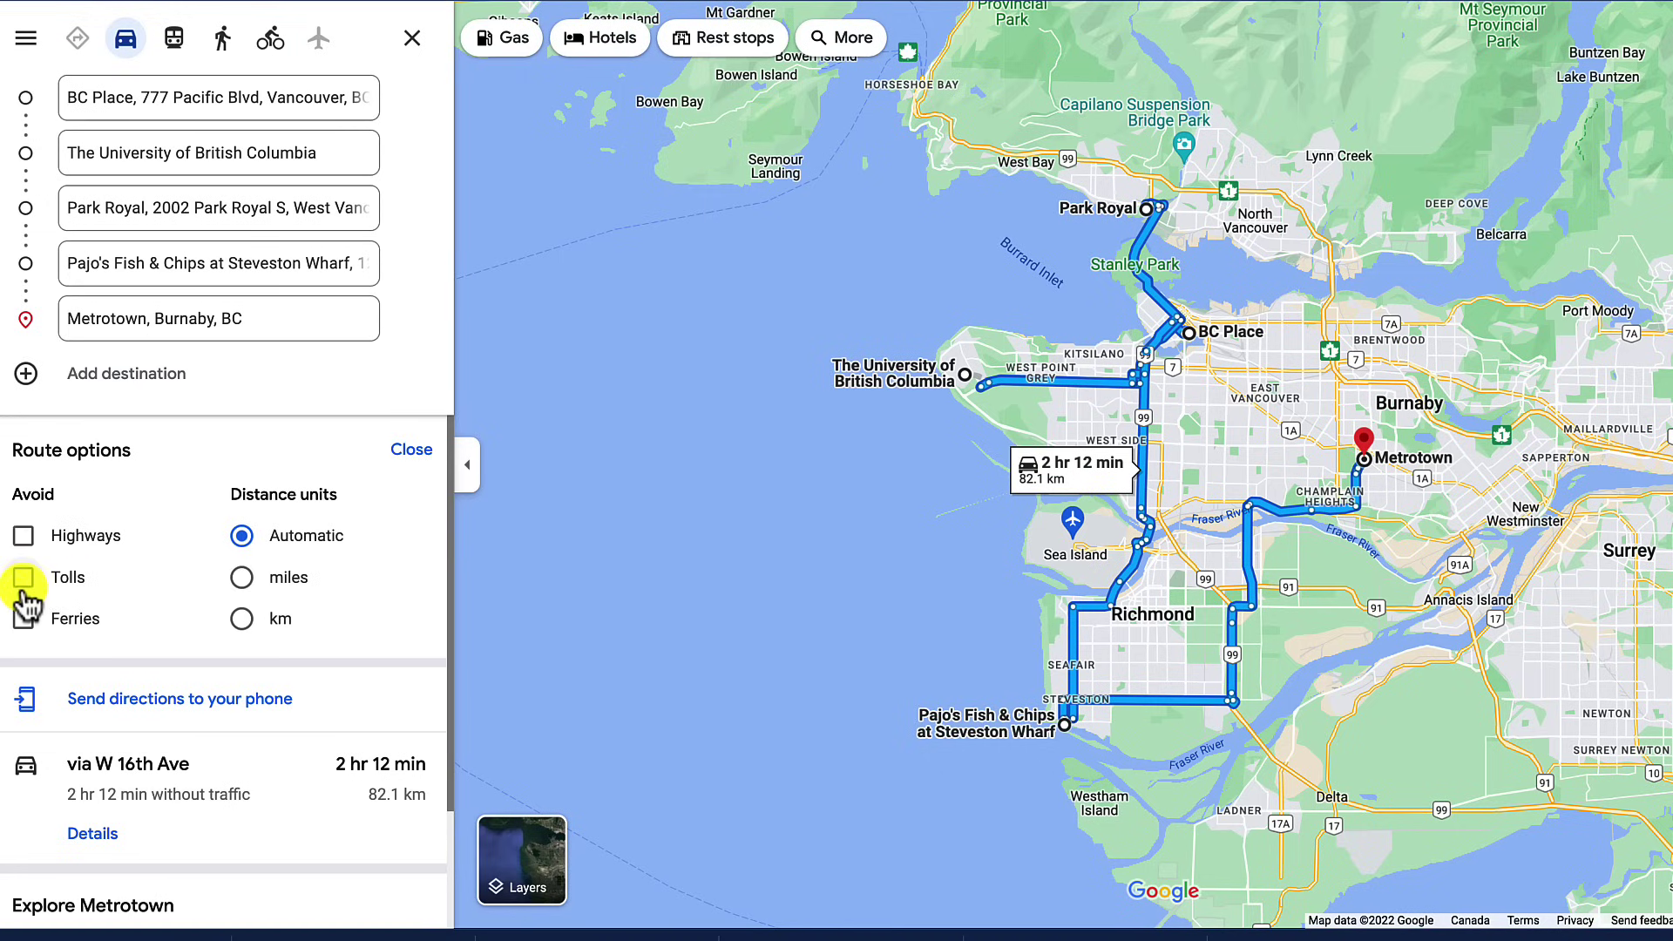
click(23, 536)
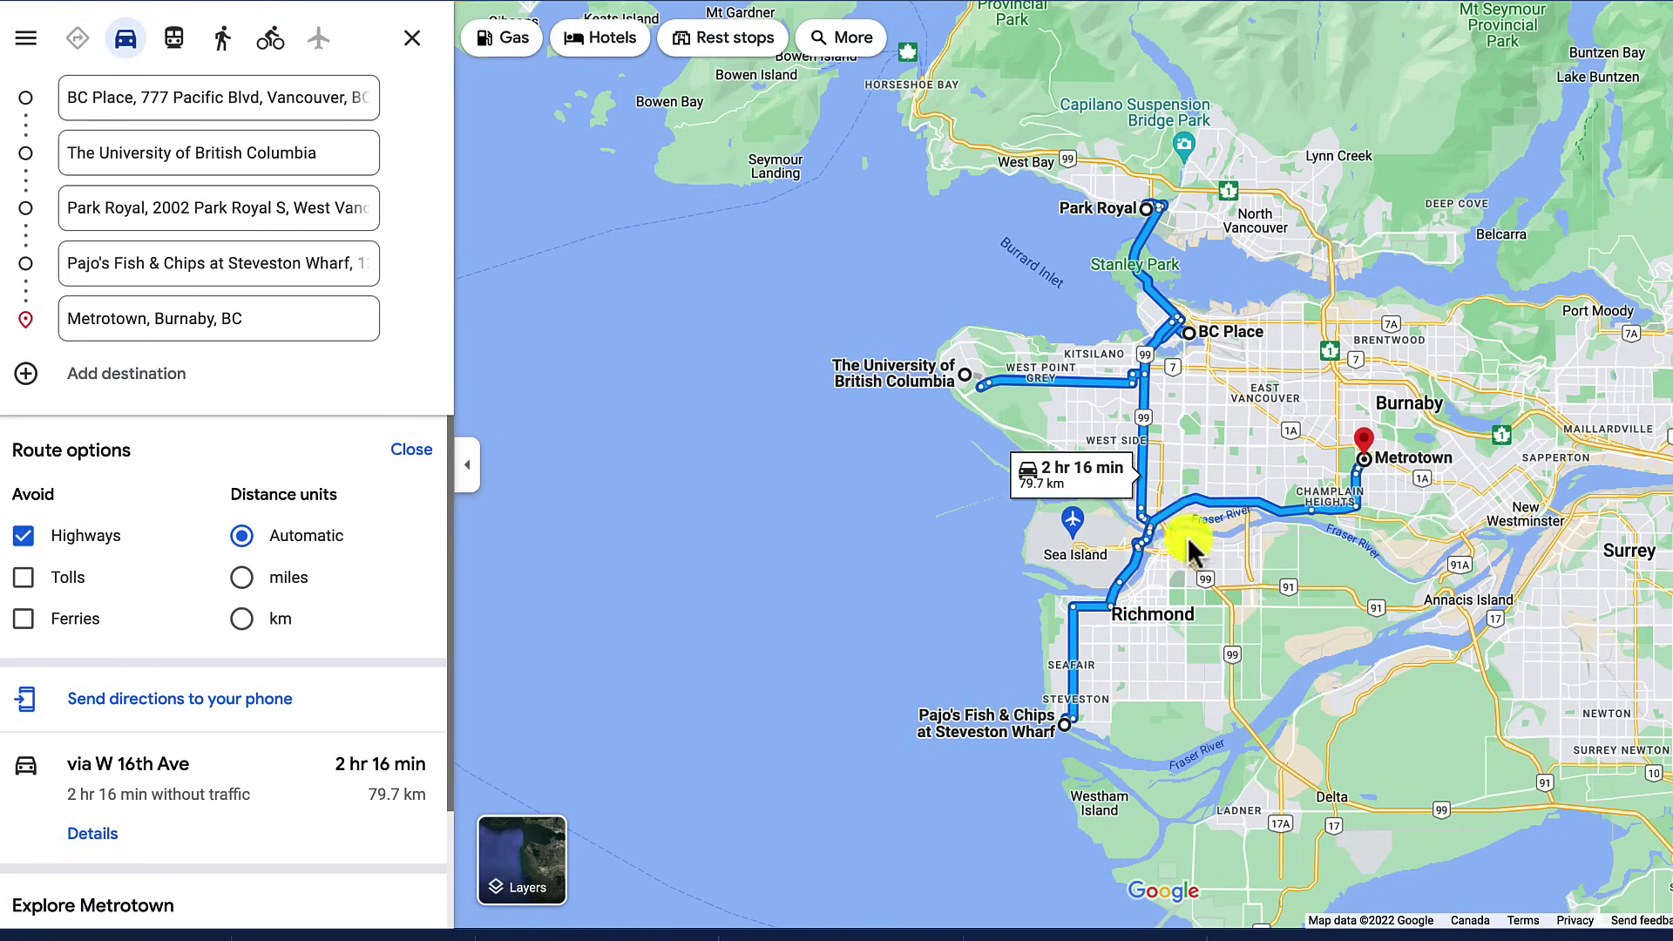
click(24, 536)
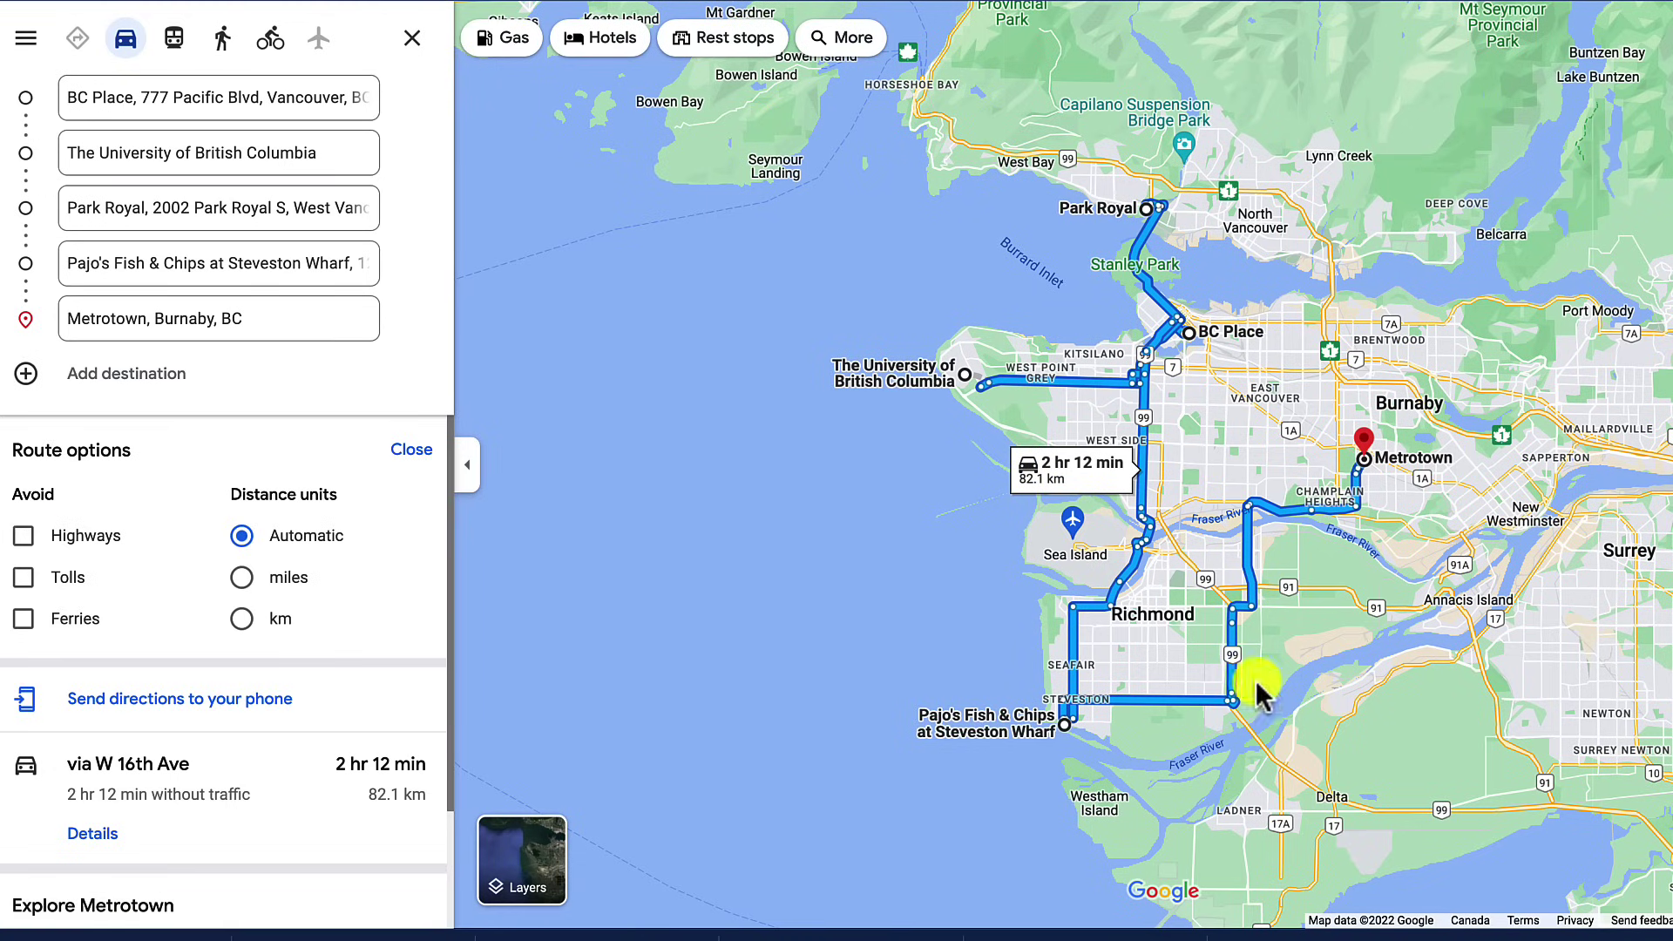
click(24, 540)
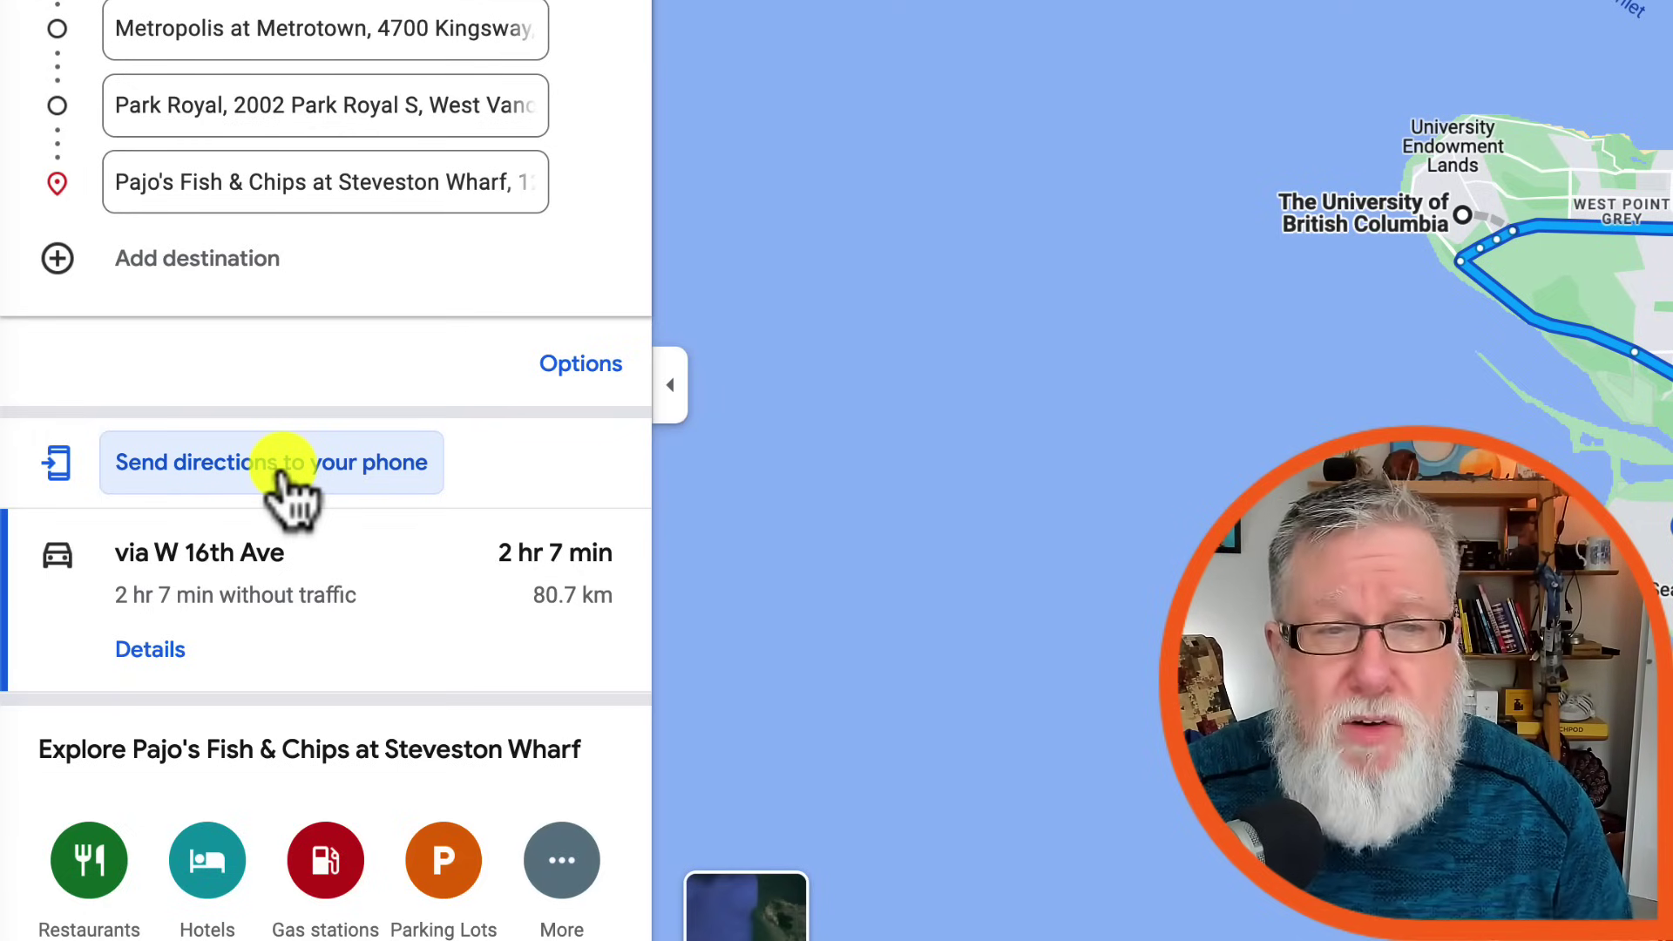
- Send the route to the linked phone
click(284, 477)
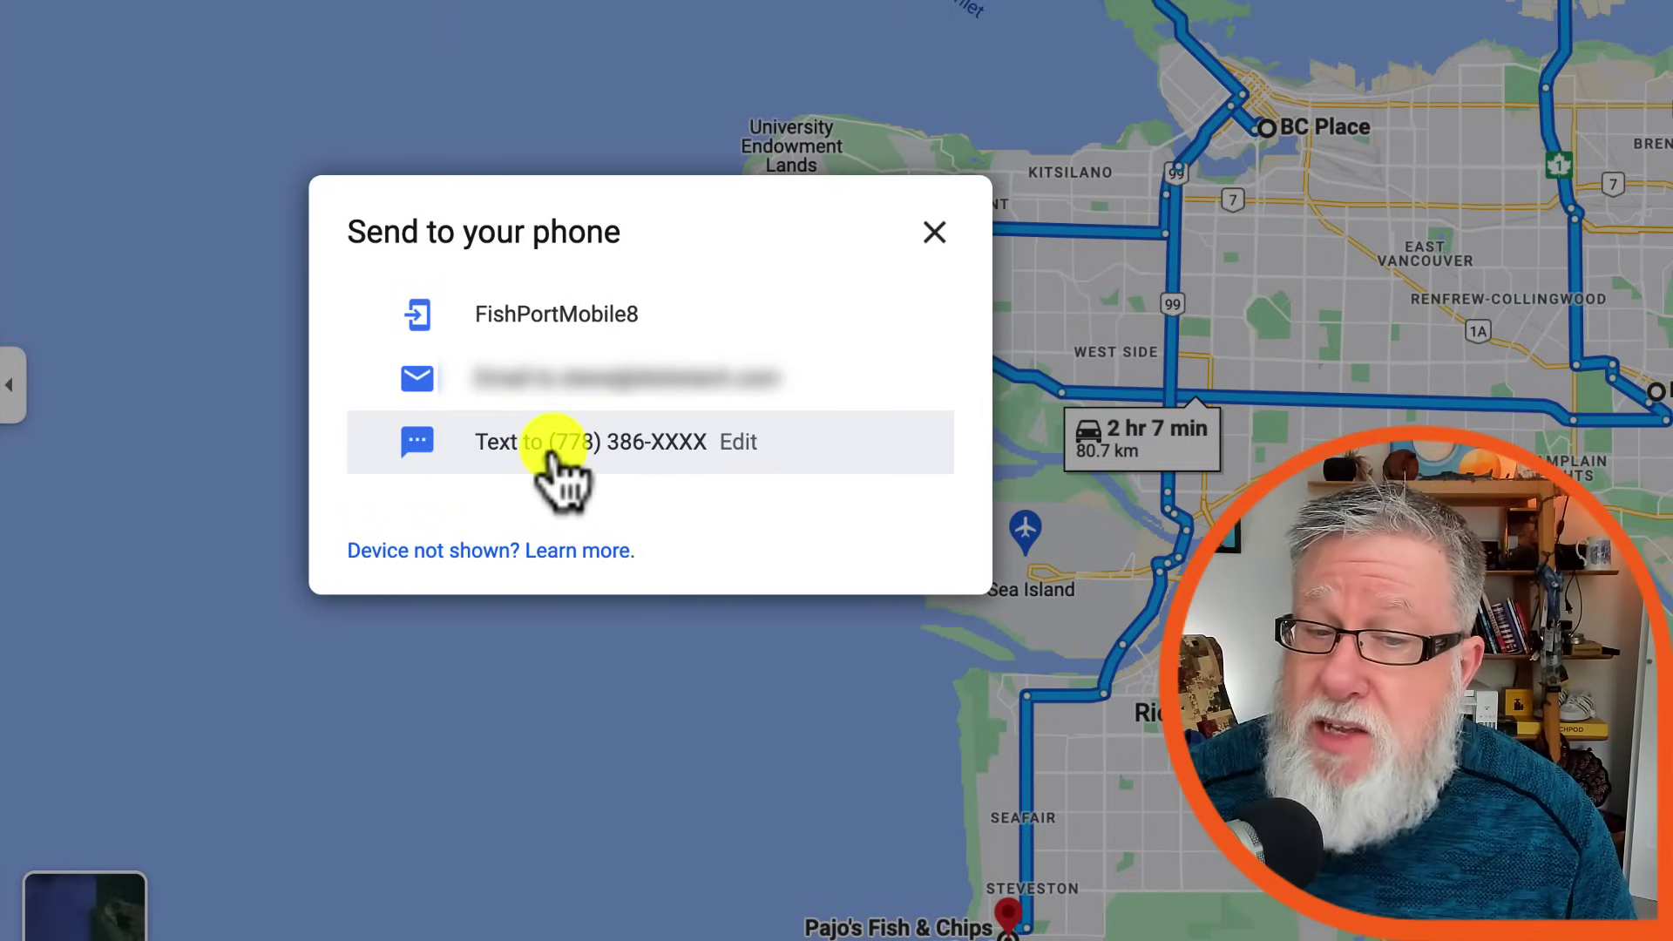
click(549, 330)
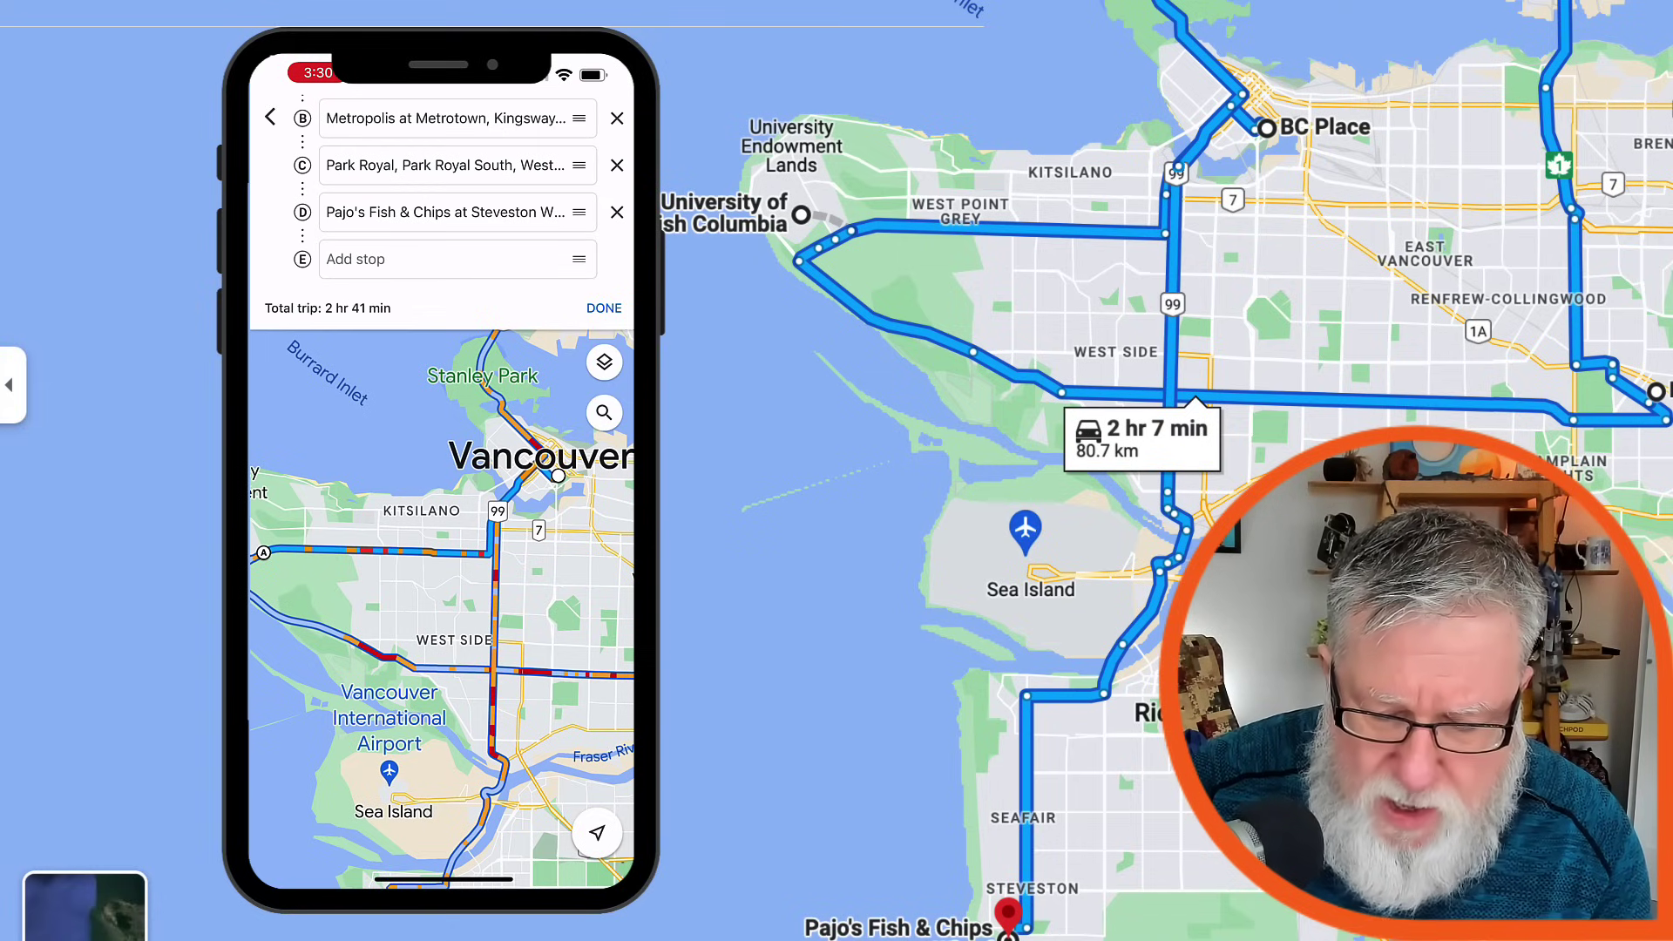
- On the phone, try moving the Park Royal stop below Pajo's Fish & Chips
mouse_move(984, 155)
mouse_down()
mouse_move(766, 168)
mouse_move(775, 214)
mouse_up()
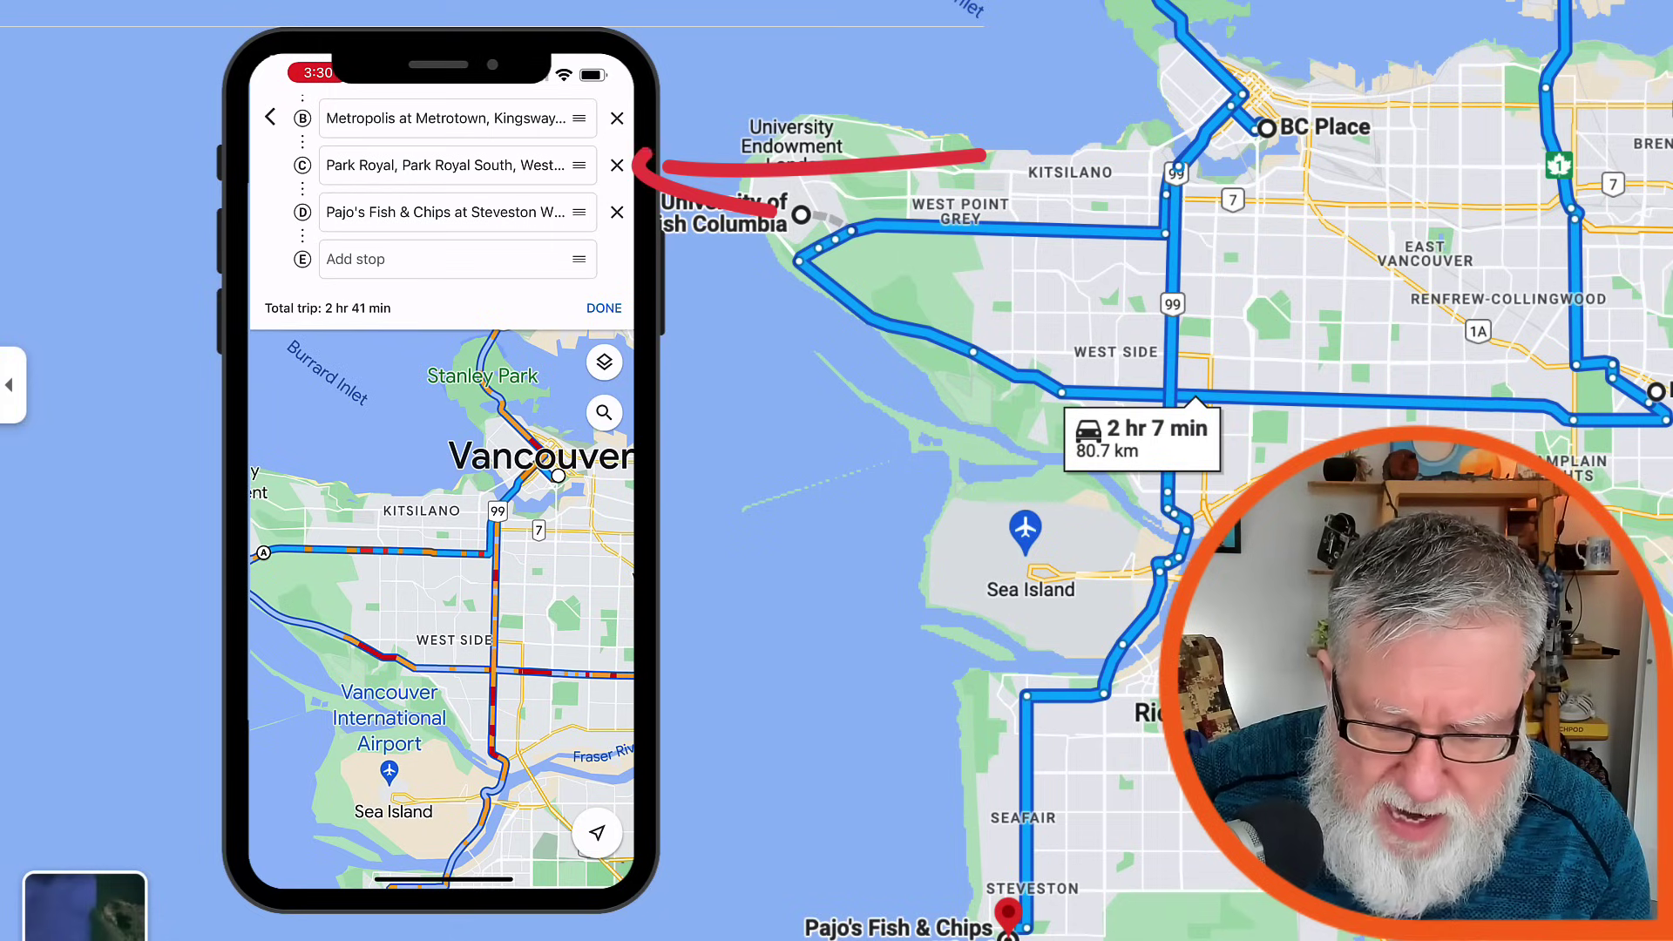
drag(645, 155, 758, 103)
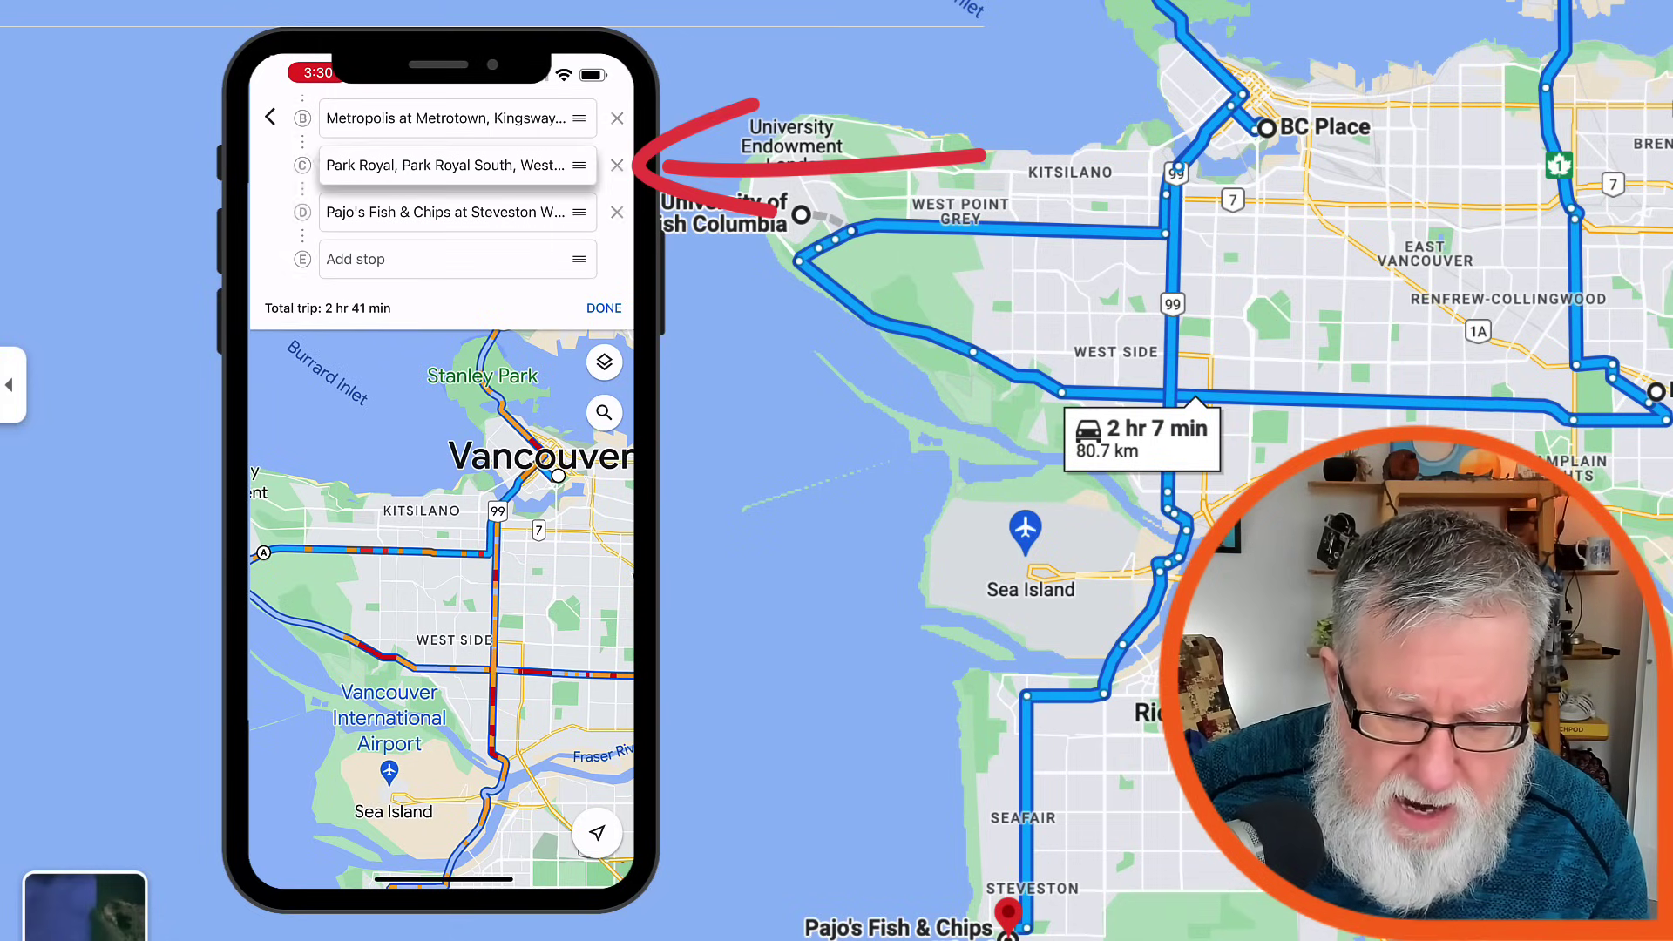